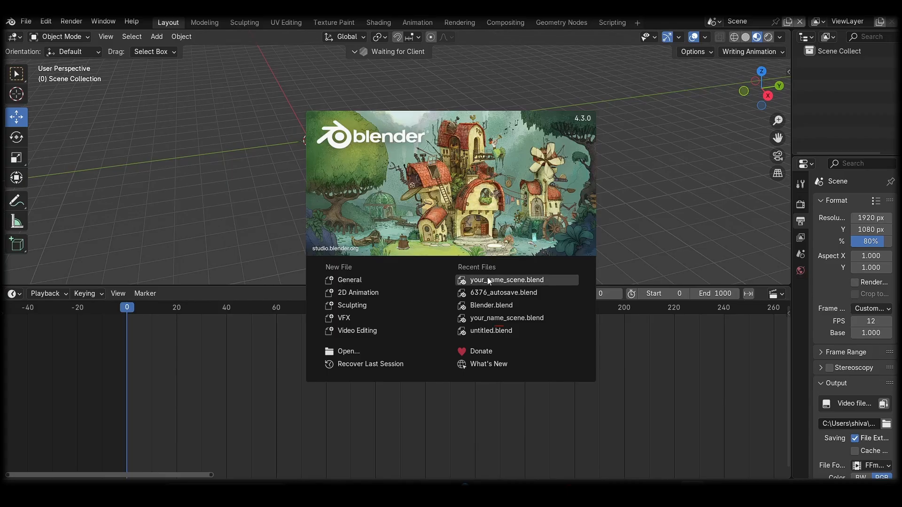
- Start a new General file and free up 3D viewport space by shrinking the timeline and collapsing the asset search bar
mouse_move(487, 277)
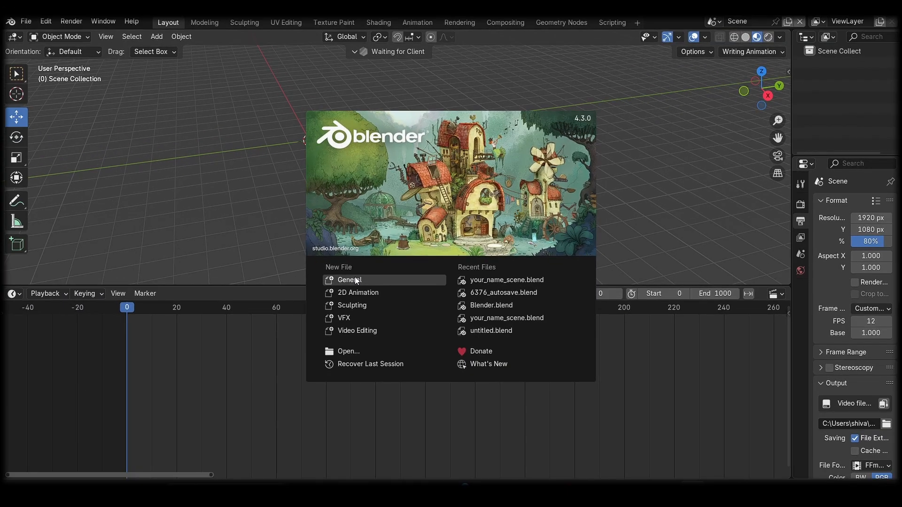
click(356, 280)
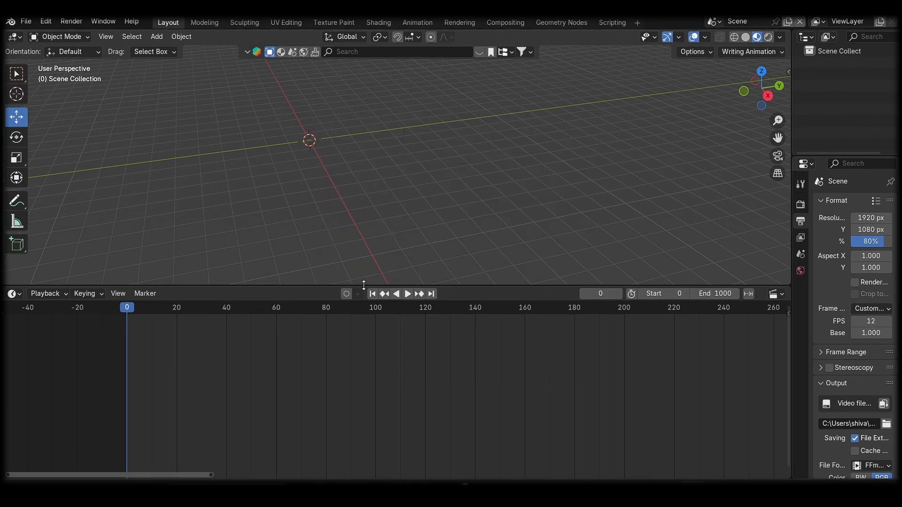
drag(360, 283, 360, 399)
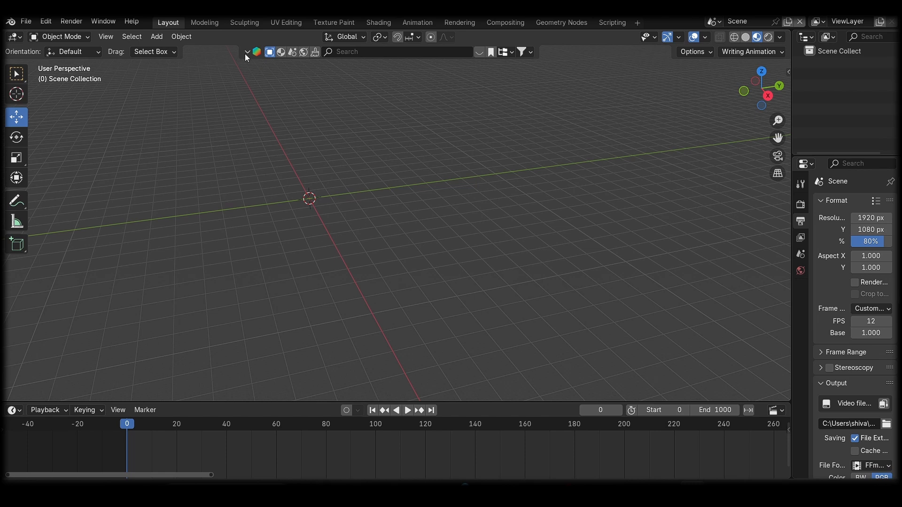
click(247, 54)
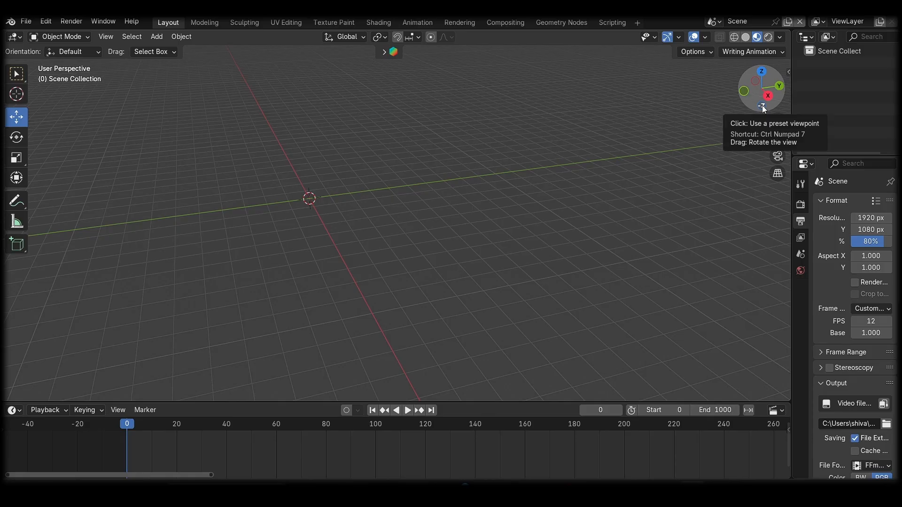
- Examine the grid and coordinate axes of the empty scene from another angle and at several zoom levels
drag(762, 106, 770, 178)
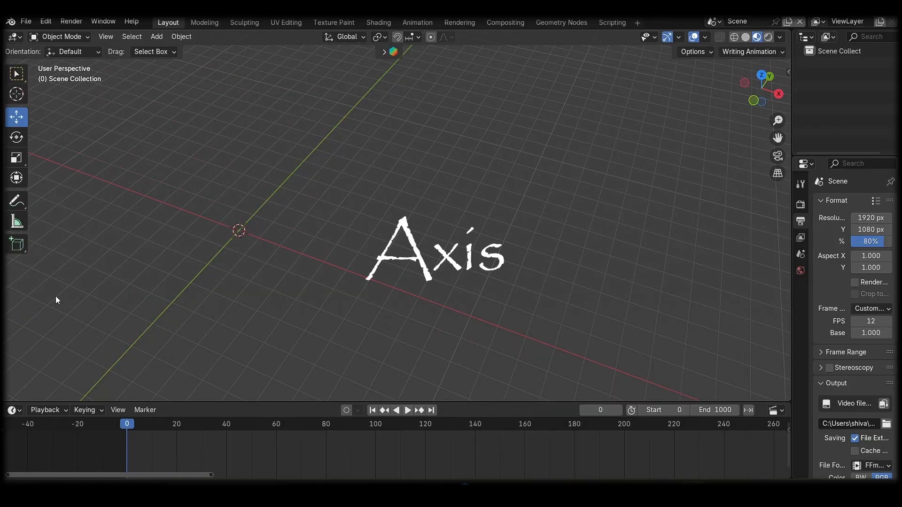
scroll(343, 284, down, 2)
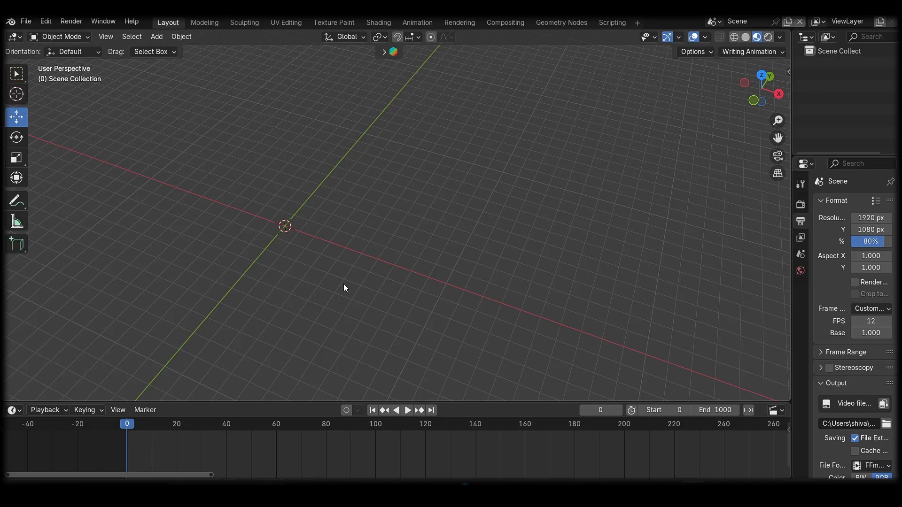
scroll(343, 284, down, 2)
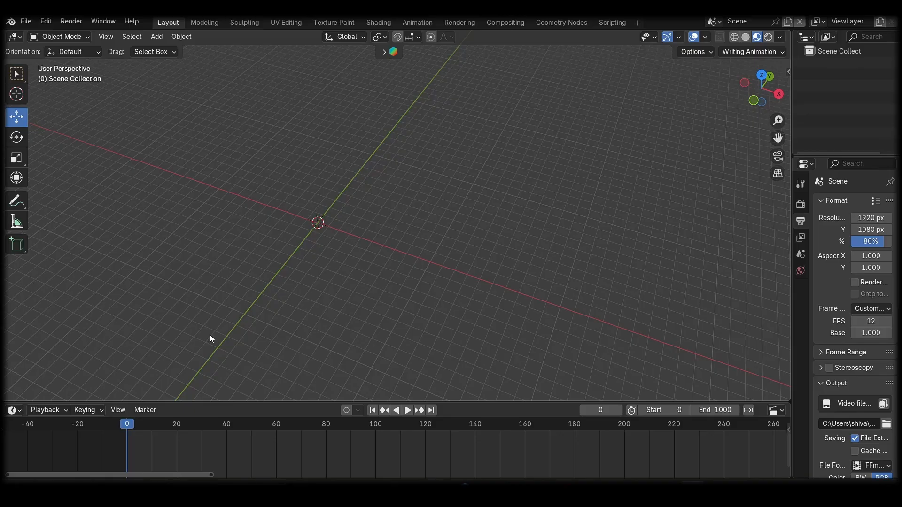
scroll(210, 334, down, 2)
scroll(209, 335, up, 7)
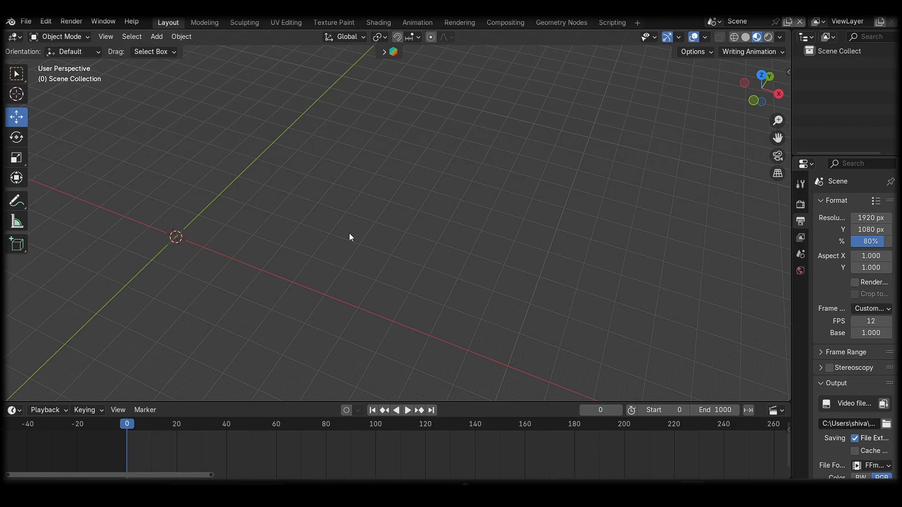
scroll(349, 234, down, 1)
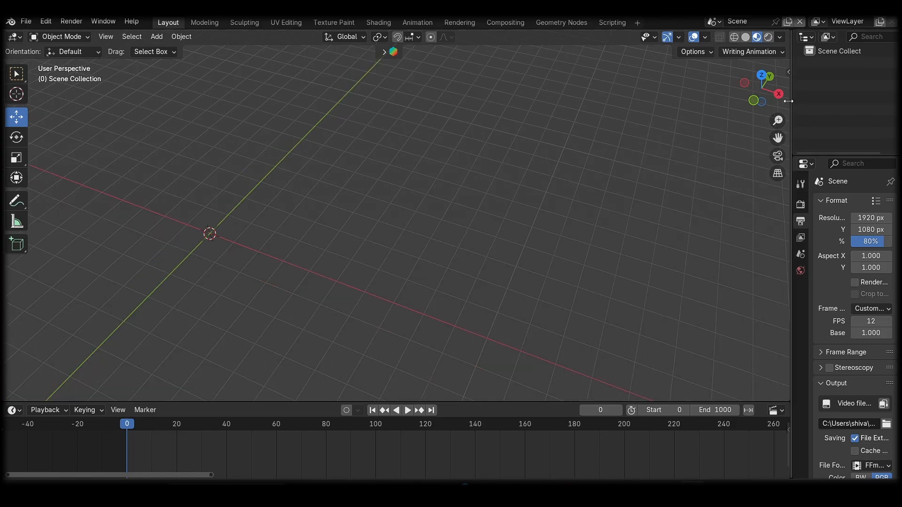
- Widen the Outliner and Properties area and make the Outliner taller
drag(793, 100, 559, 127)
drag(669, 156, 653, 340)
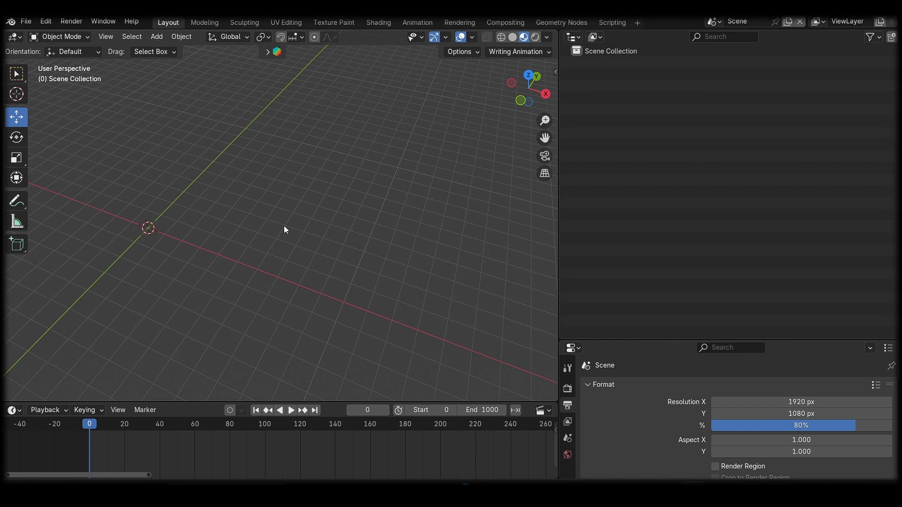
scroll(286, 230, down, 1)
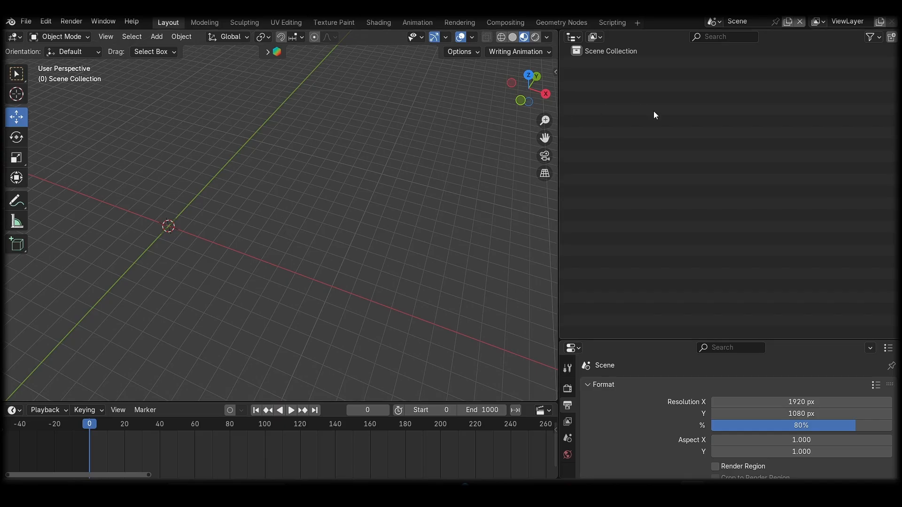
- Add a cube mesh at the scene origin
click(157, 38)
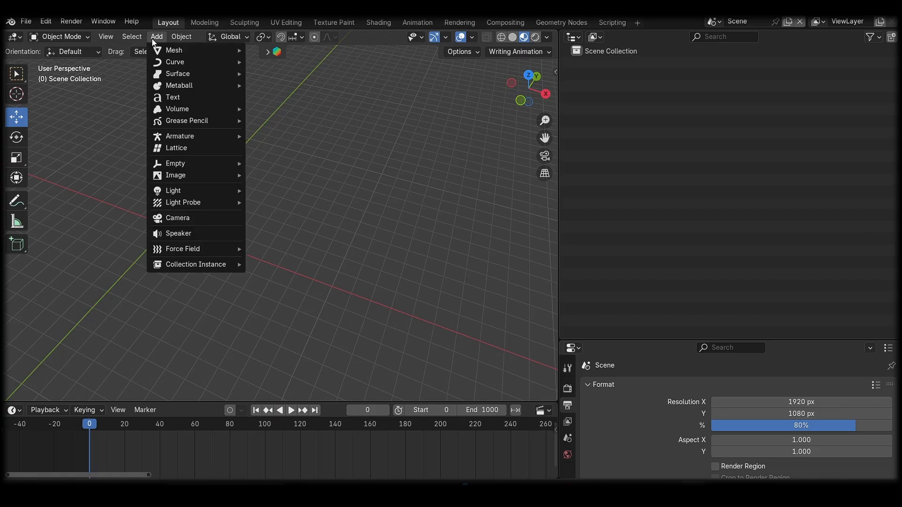
mouse_move(177, 50)
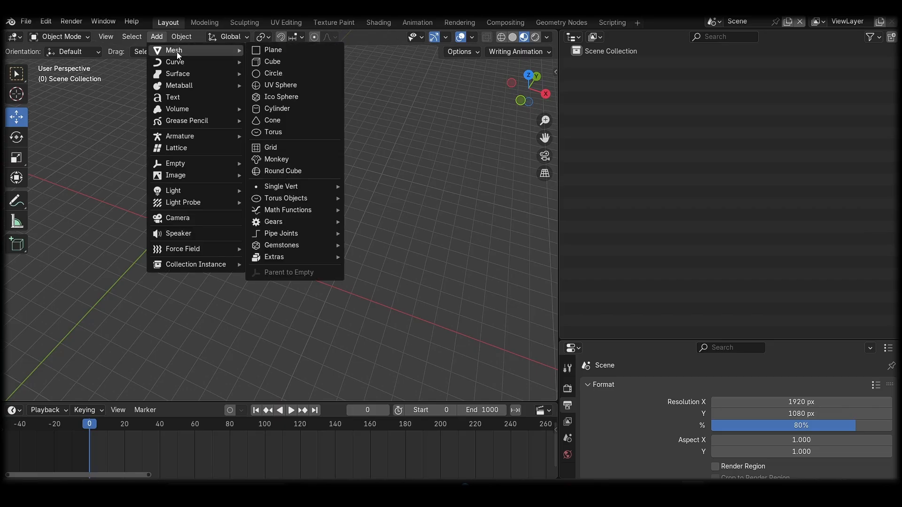
click(281, 62)
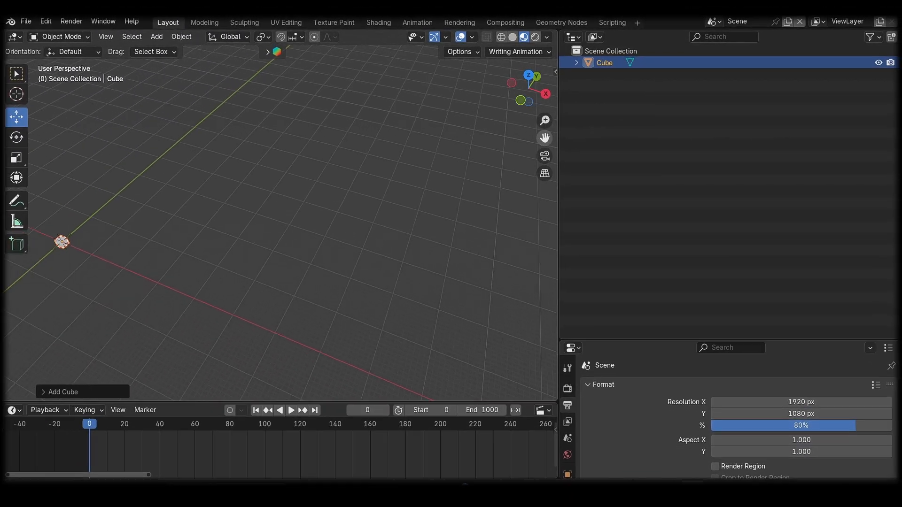
drag(314, 139, 544, 138)
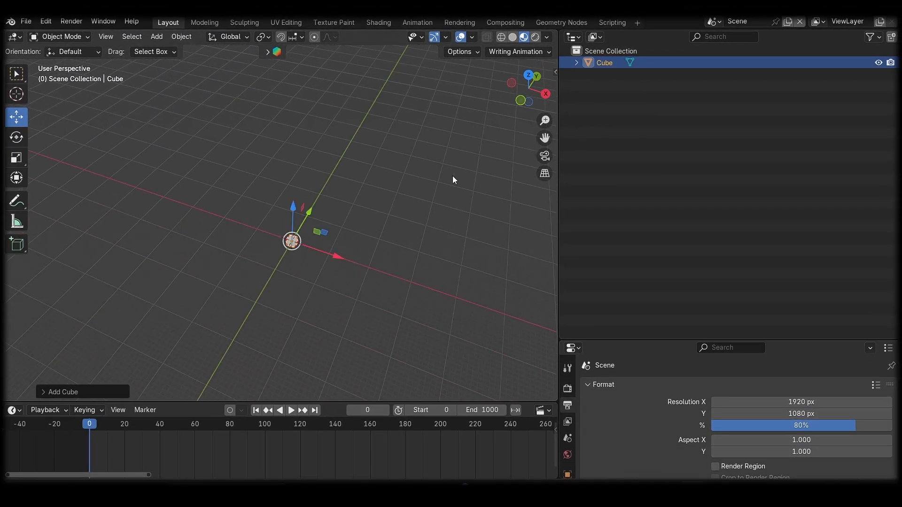
- Try selecting the cube in the viewport and in the Outliner, and deselect it again
click(664, 170)
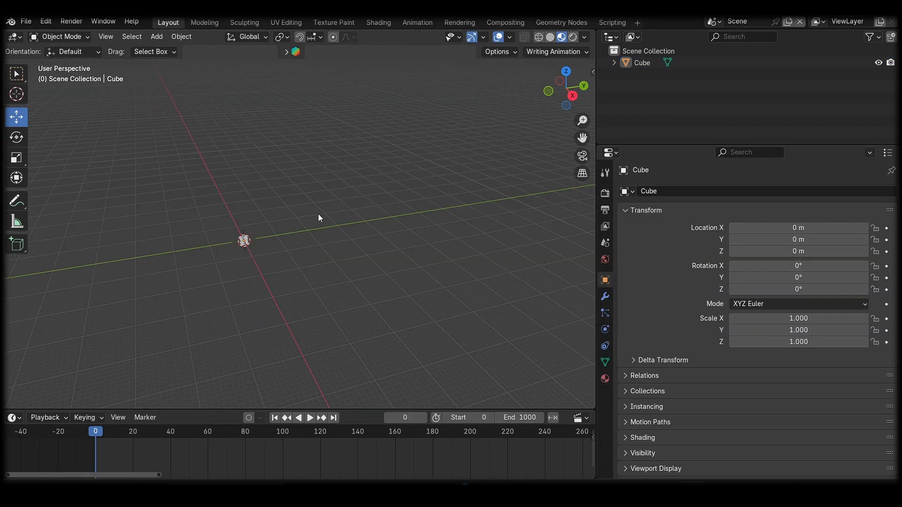
click(244, 241)
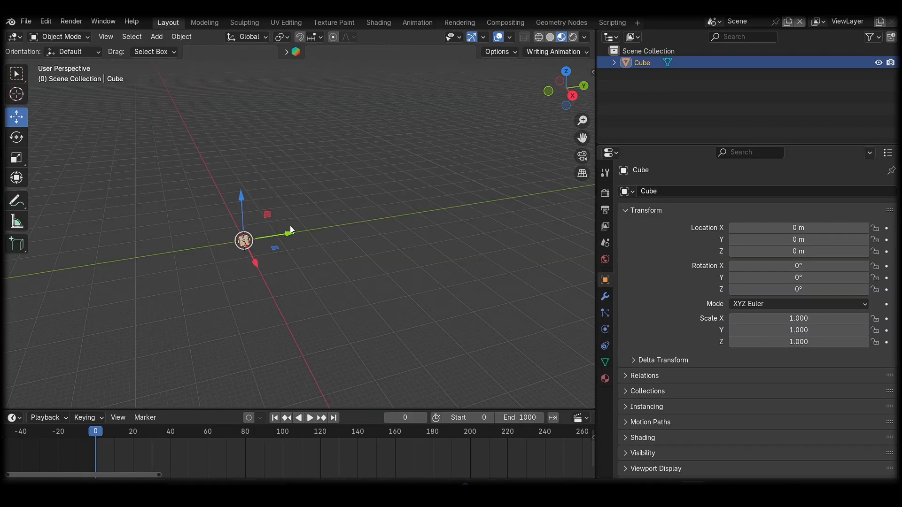
click(626, 99)
click(627, 62)
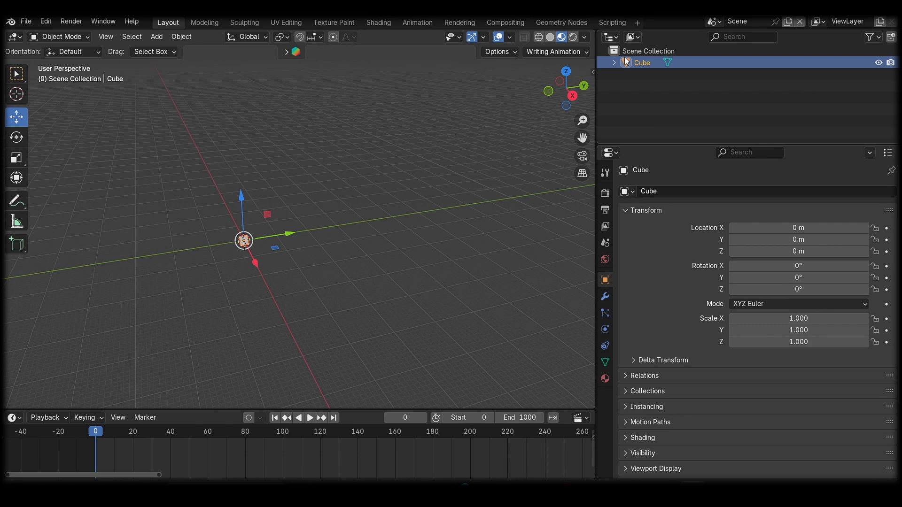
click(446, 185)
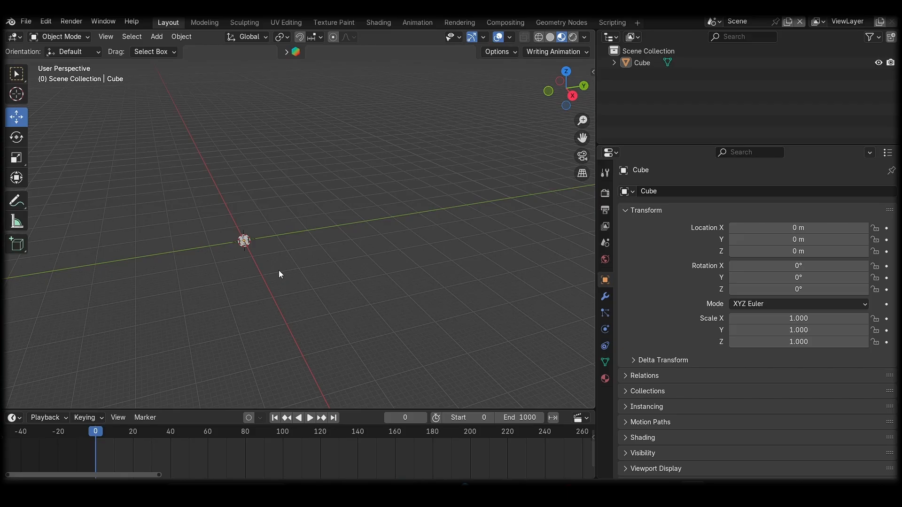
- Set the cube's location to X 10.52 m, Y -11.28 m, Z 10.48 m and its rotation to X 92°, Y 104°, Z 88°
click(243, 244)
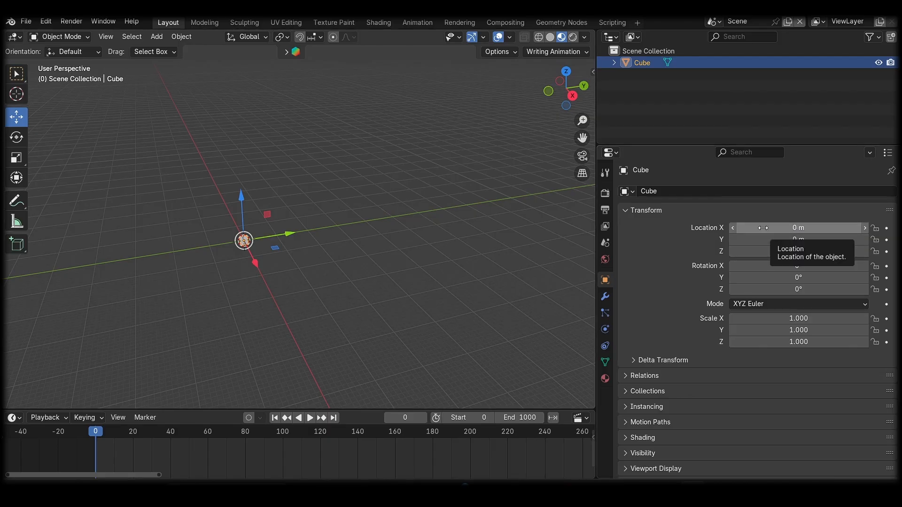
drag(763, 228, 831, 228)
drag(252, 257, 252, 258)
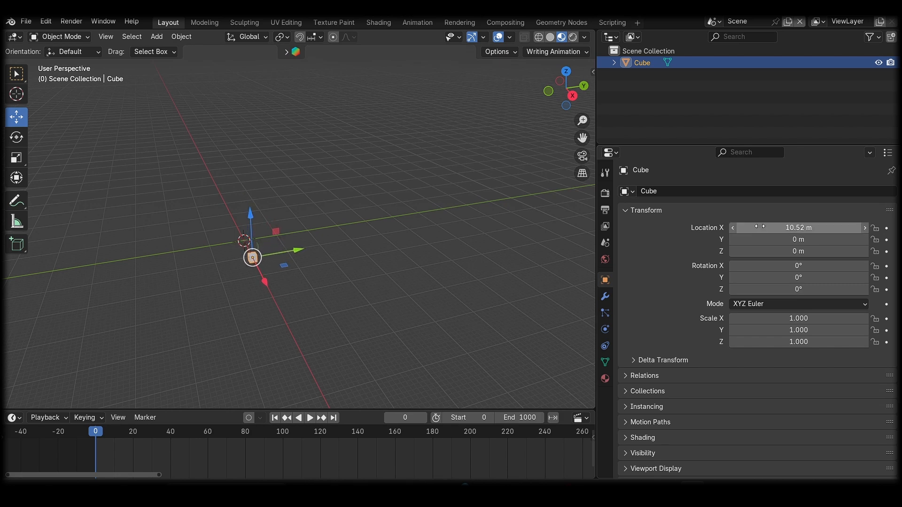
drag(837, 240, 854, 251)
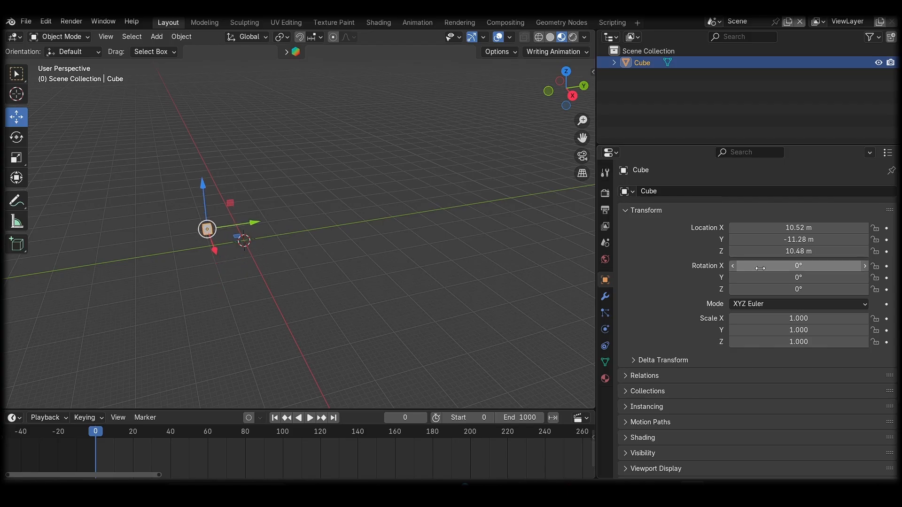
drag(760, 266, 800, 290)
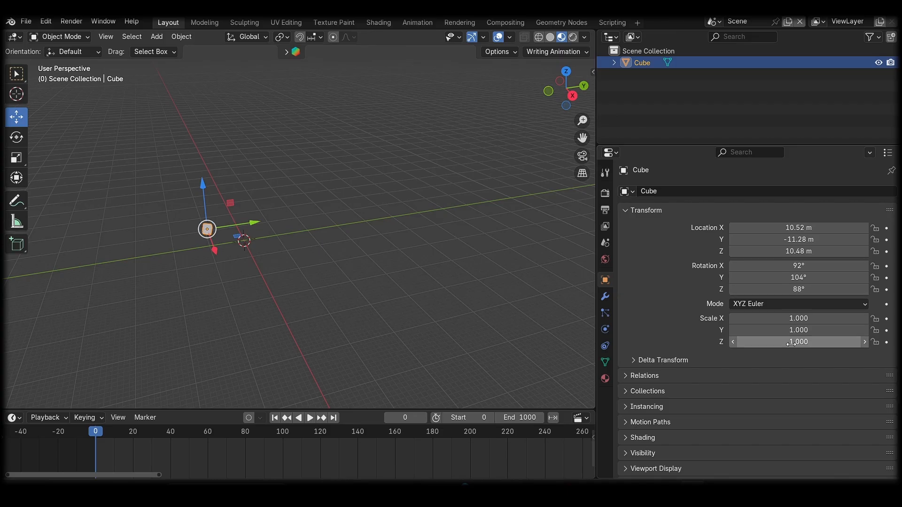
- Examine the cube's object, modifier, particle, physics, constraint, data and material properties, ending on the object properties
scroll(636, 333, down, 5)
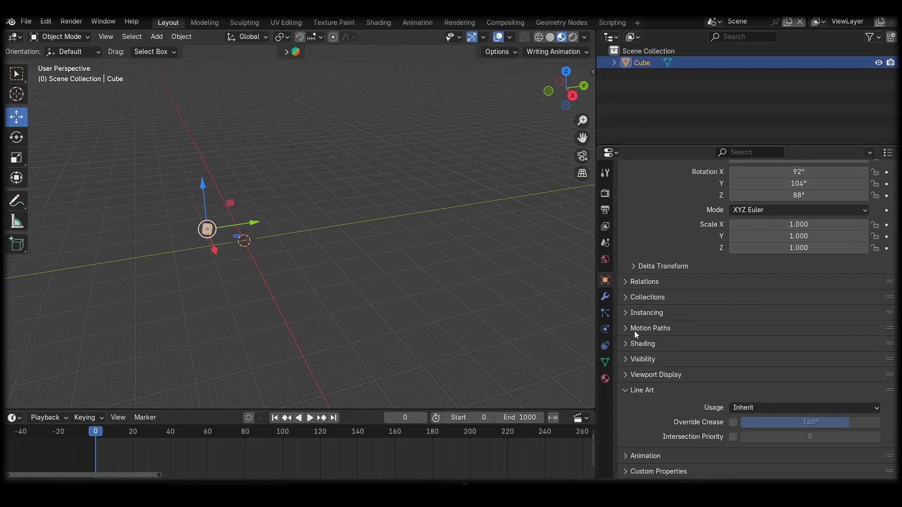
click(606, 296)
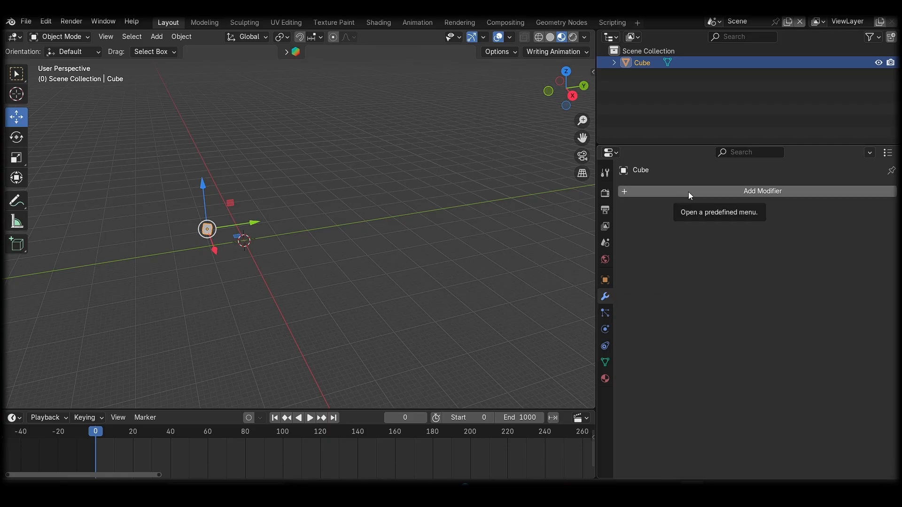
click(607, 318)
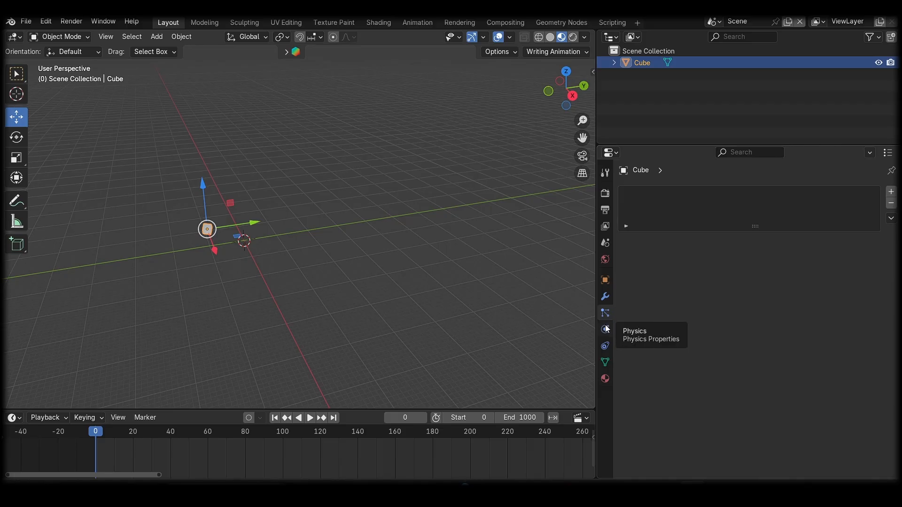
click(606, 328)
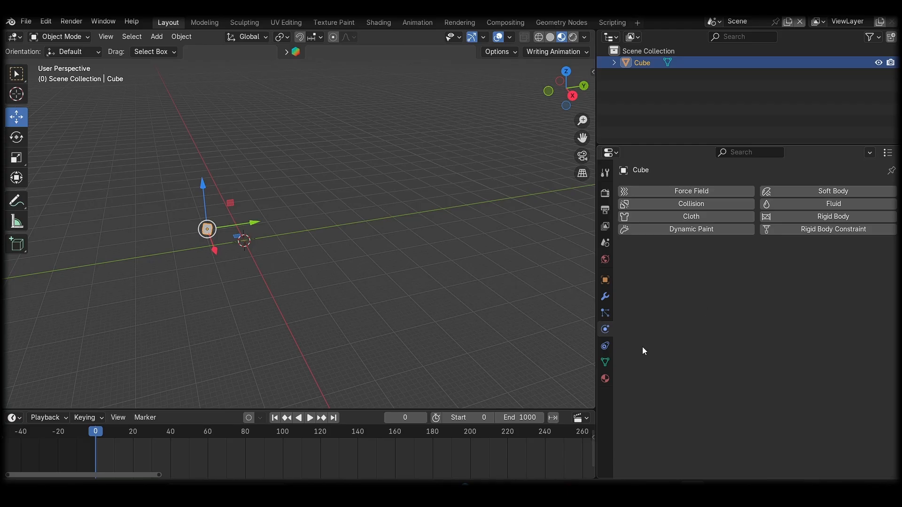
click(607, 346)
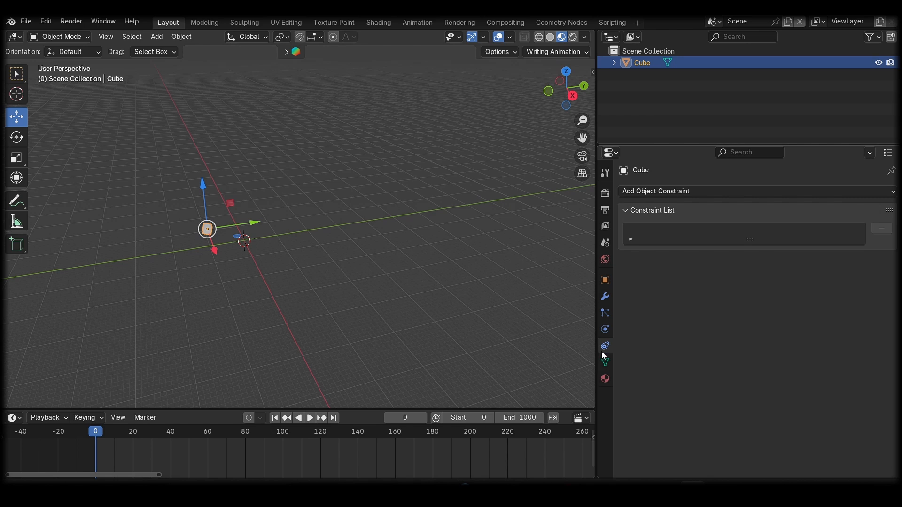
click(604, 362)
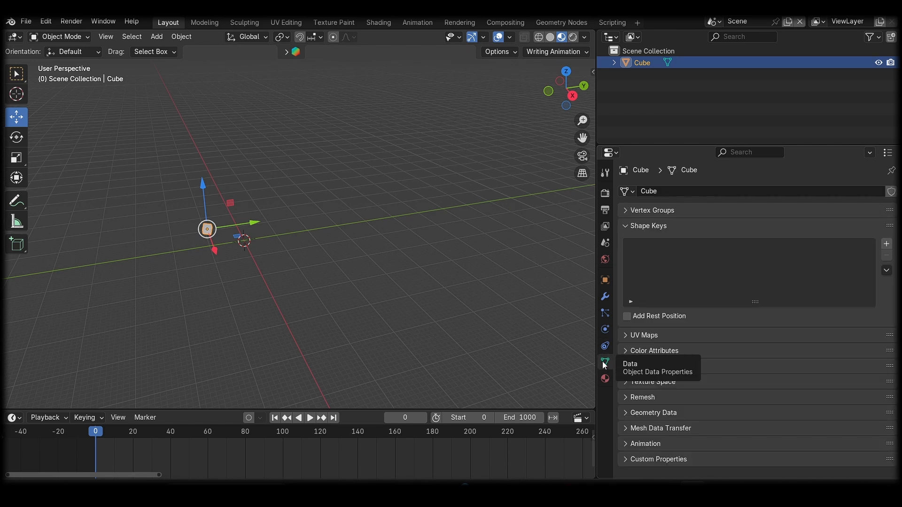
click(605, 379)
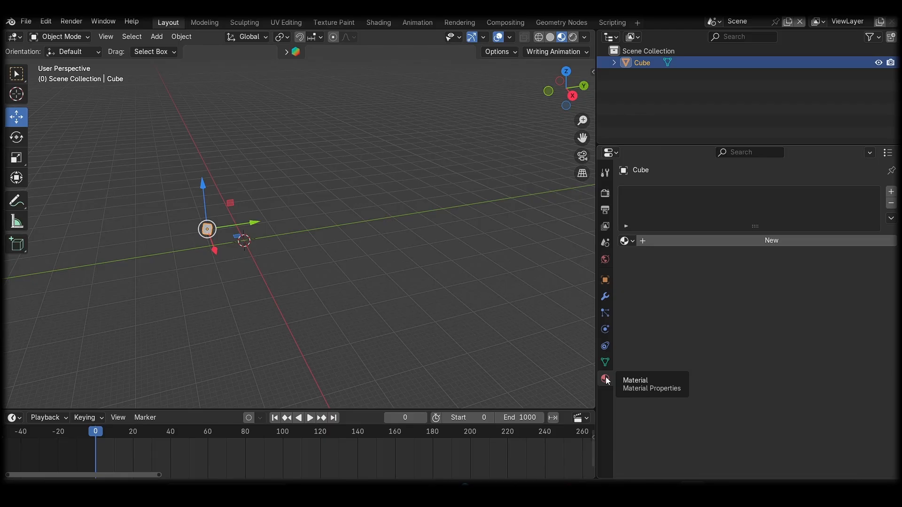
click(605, 289)
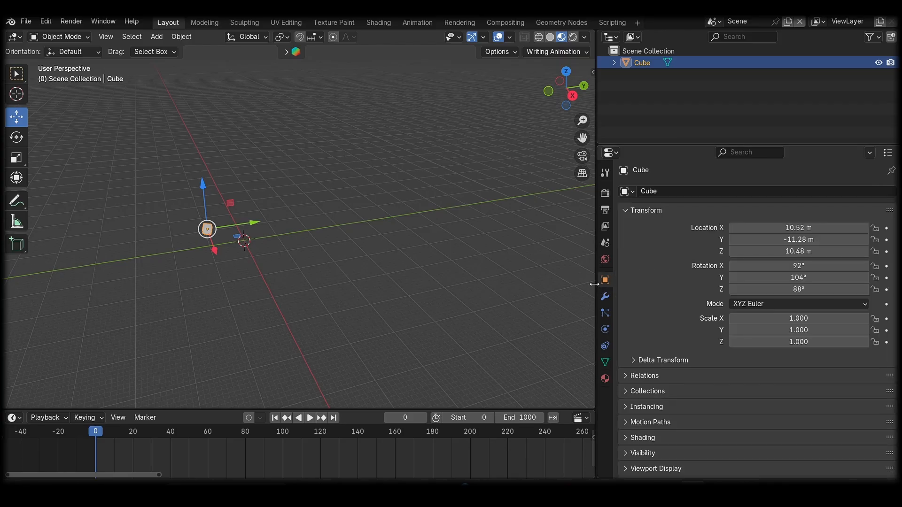
- Try a taller timeline with a narrow Properties area, and finish with a short timeline and wide Outliner and Properties editors
drag(595, 289, 786, 295)
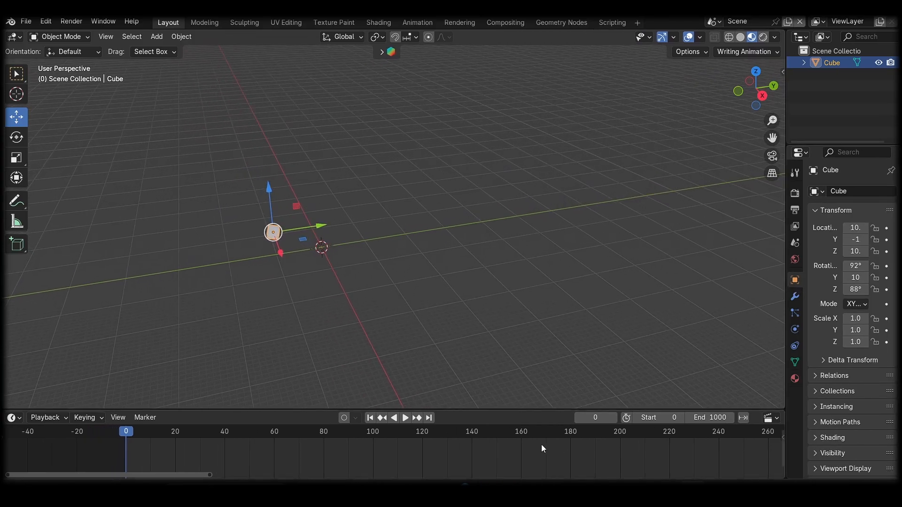
drag(327, 409, 353, 200)
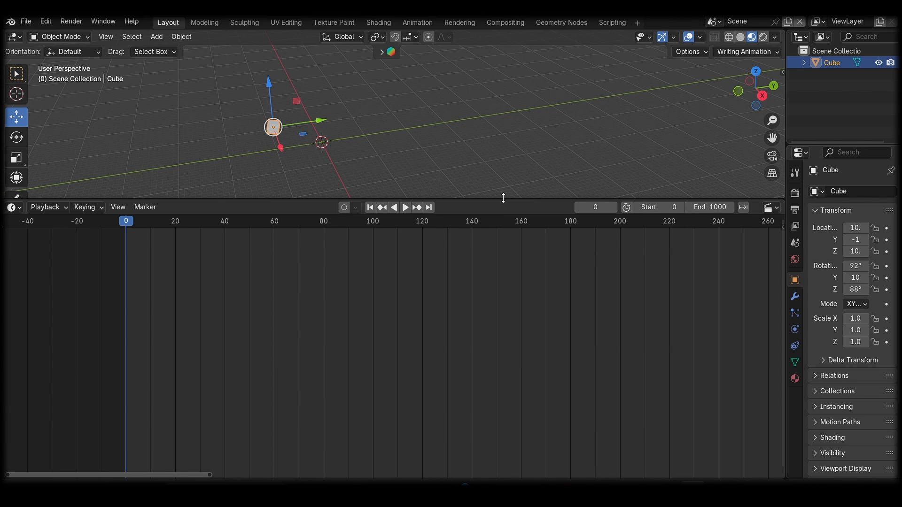
drag(503, 198, 495, 416)
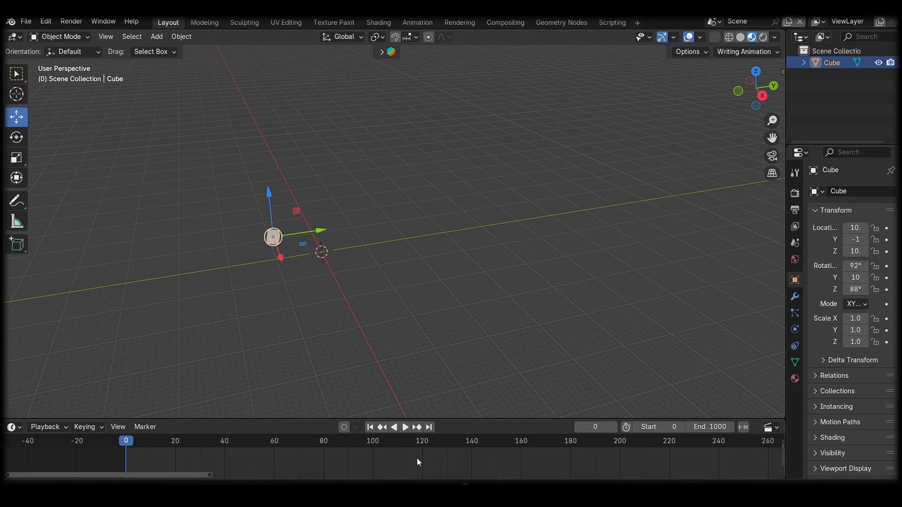
click(13, 427)
drag(788, 236, 515, 270)
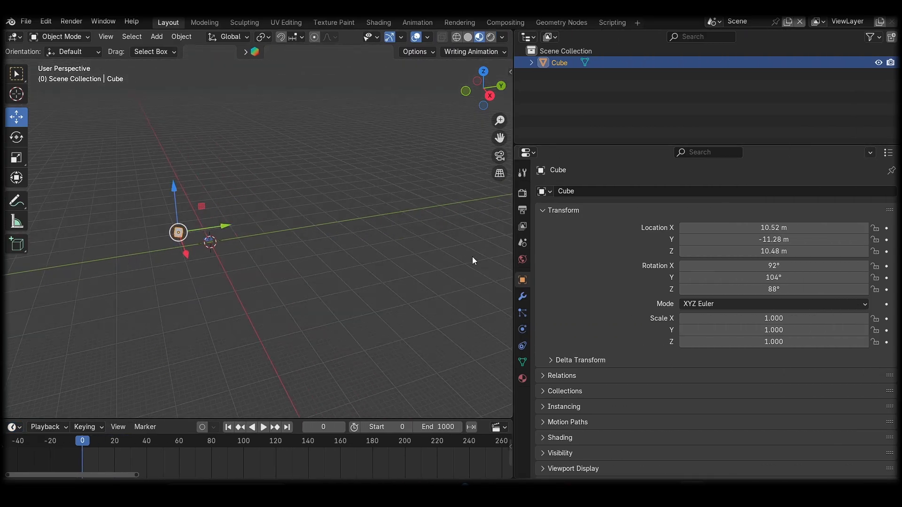
- Try swapping the main viewport to a Properties editor and the Properties area to a 3D Viewport, widening the latter
click(13, 38)
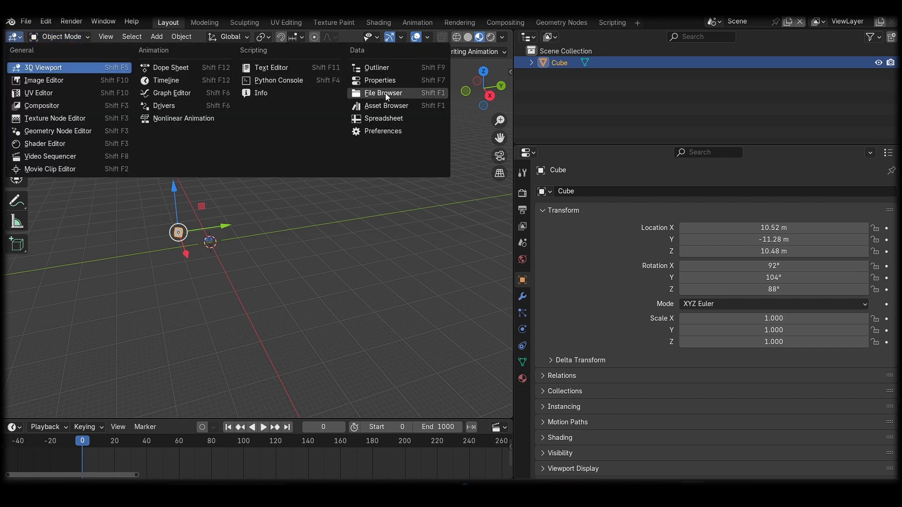
click(387, 78)
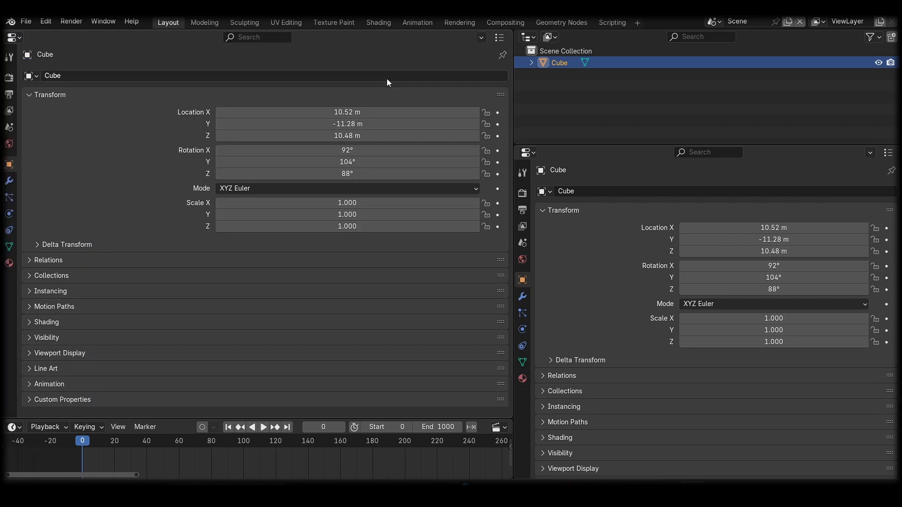
click(528, 152)
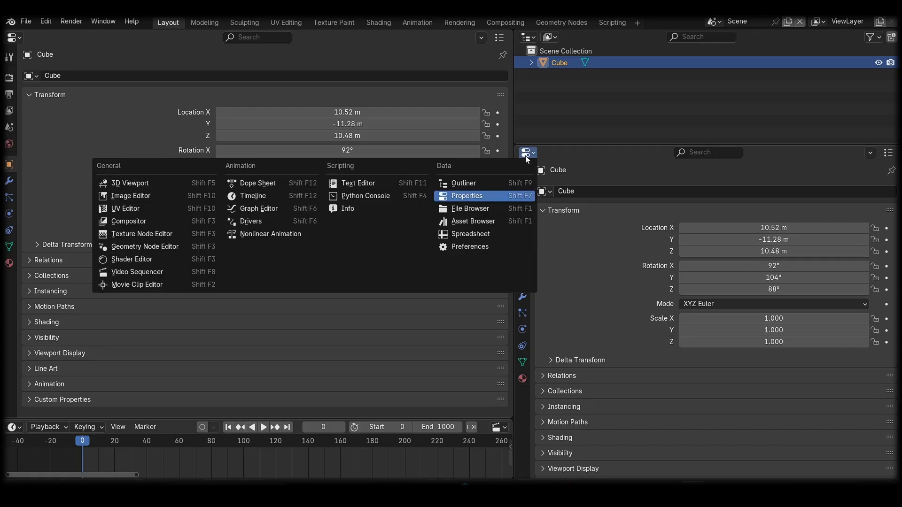
click(136, 187)
drag(513, 199, 323, 219)
- Try the 3D Viewport and the Timeline in the Outliner's area, and return that area to the Outliner
click(338, 37)
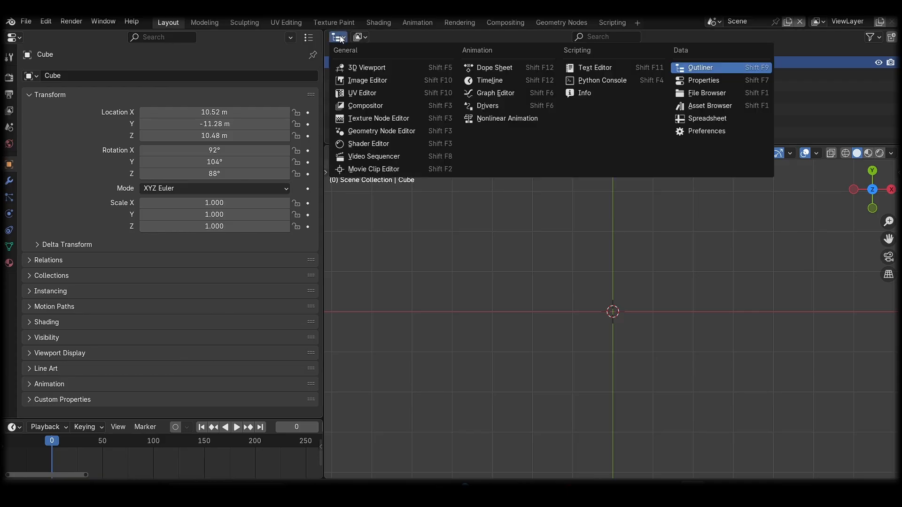
click(343, 64)
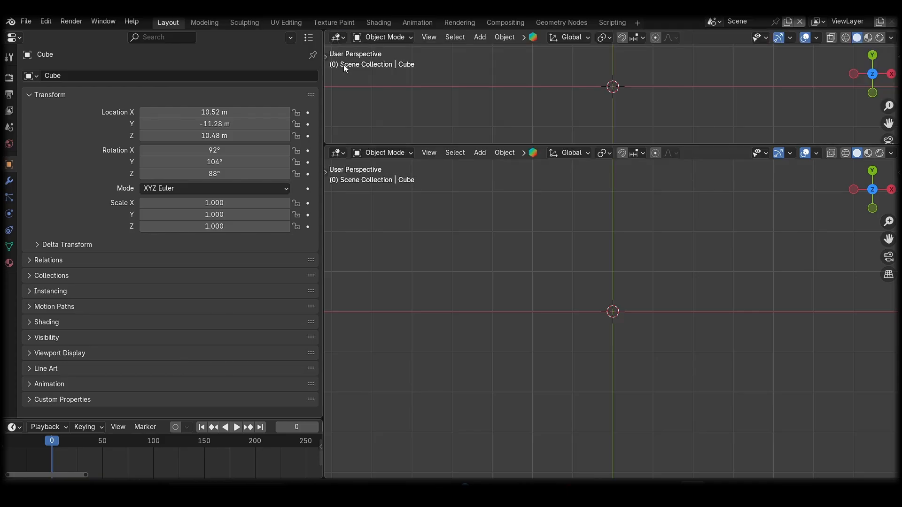
click(336, 40)
click(507, 79)
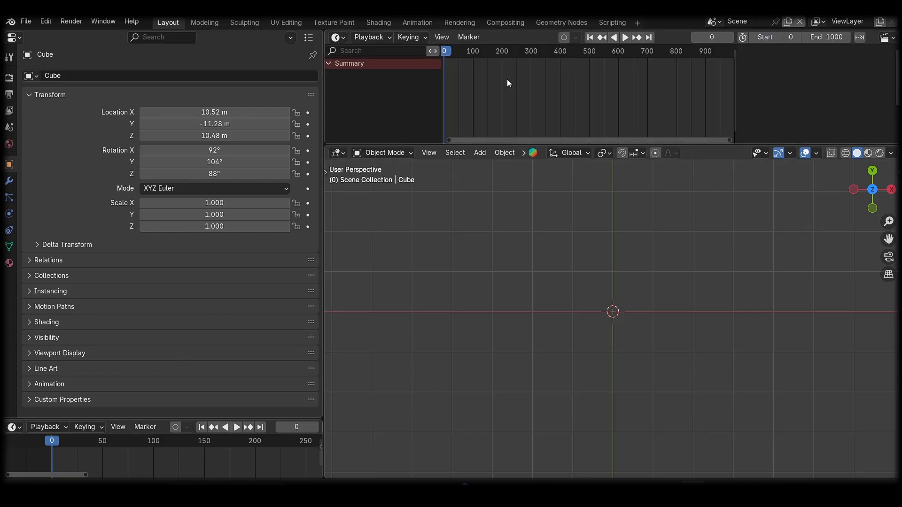
click(344, 37)
click(707, 70)
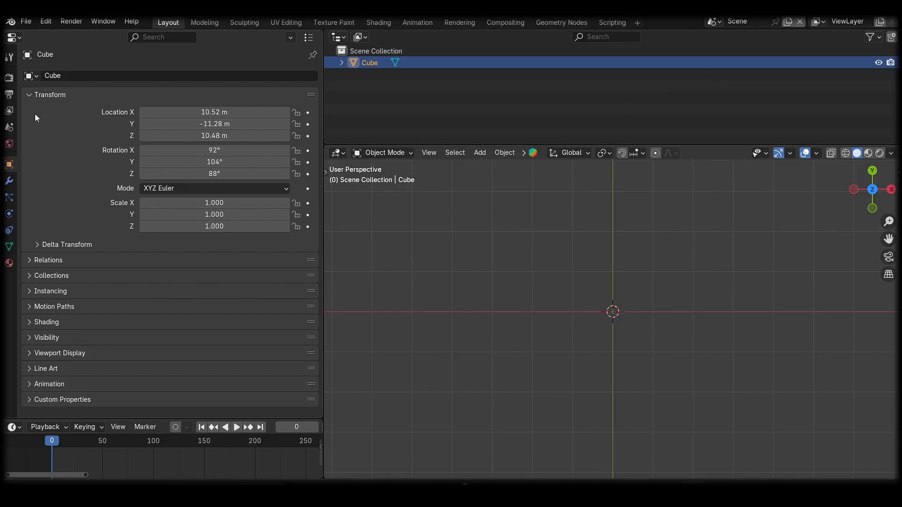
- Restore the main area to the 3D Viewport and the area below the Outliner to Properties, and widen the main viewport
click(14, 37)
click(39, 69)
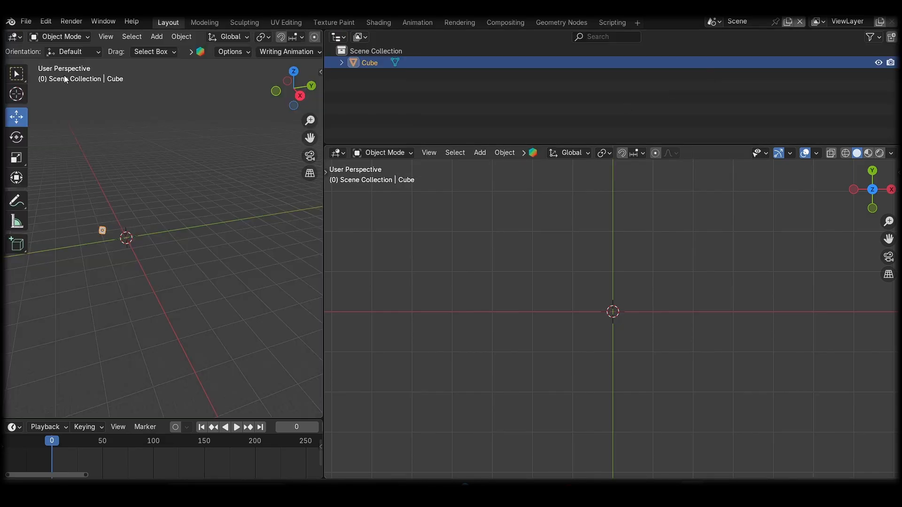
click(337, 154)
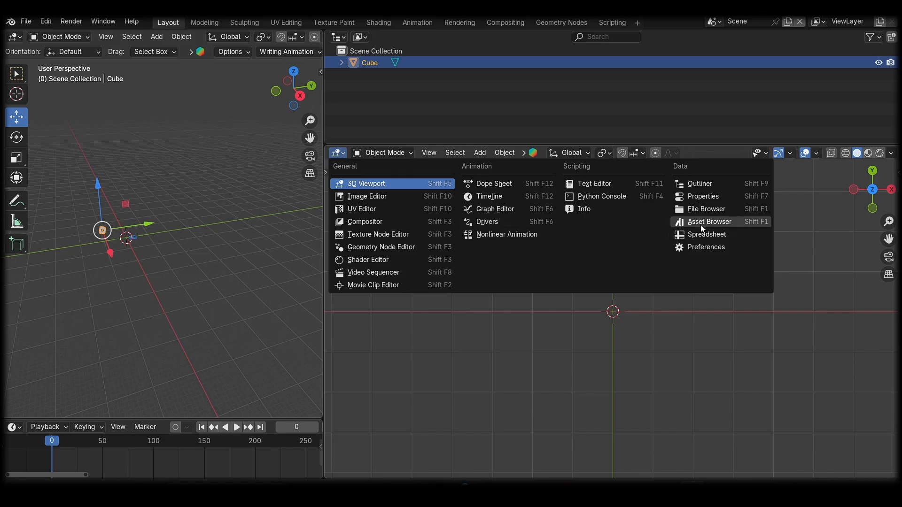
click(700, 196)
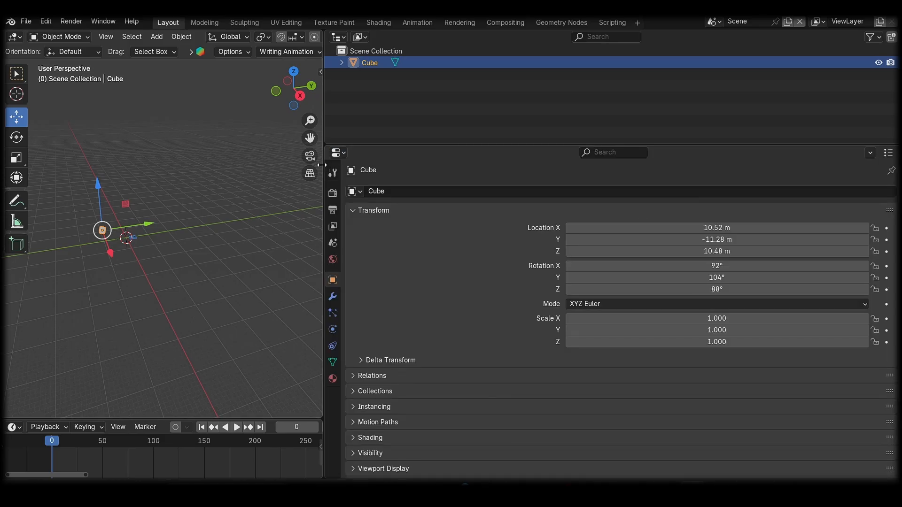
drag(322, 165, 730, 235)
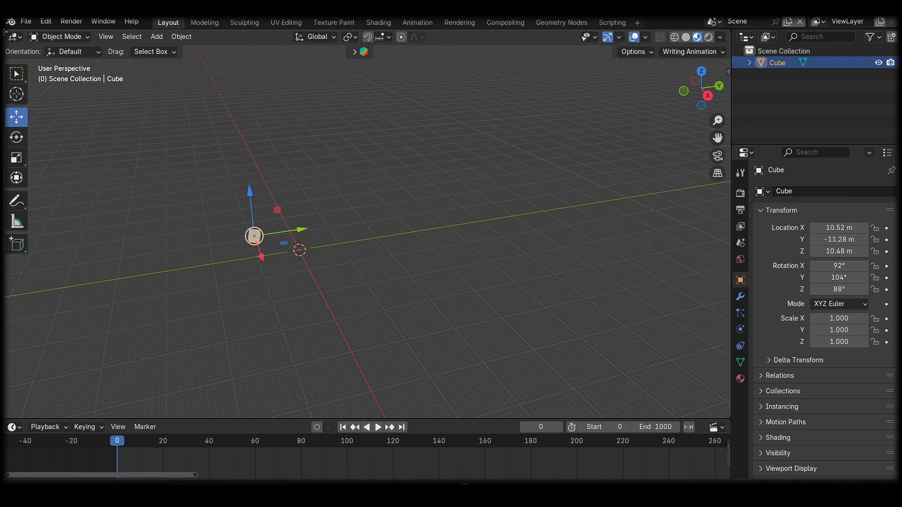
- Split the 3D Viewport horizontally, turn the new lower area into a Graph Editor and make it taller
drag(4, 31, 20, 351)
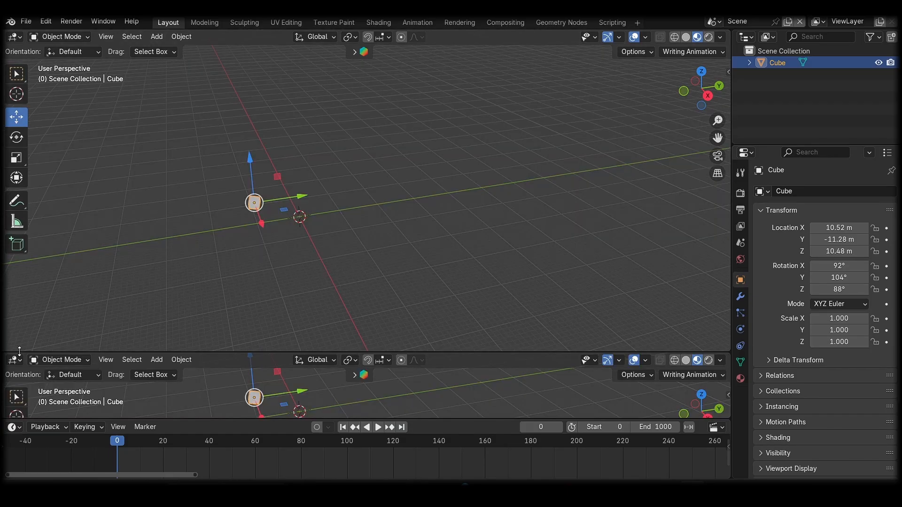
click(13, 360)
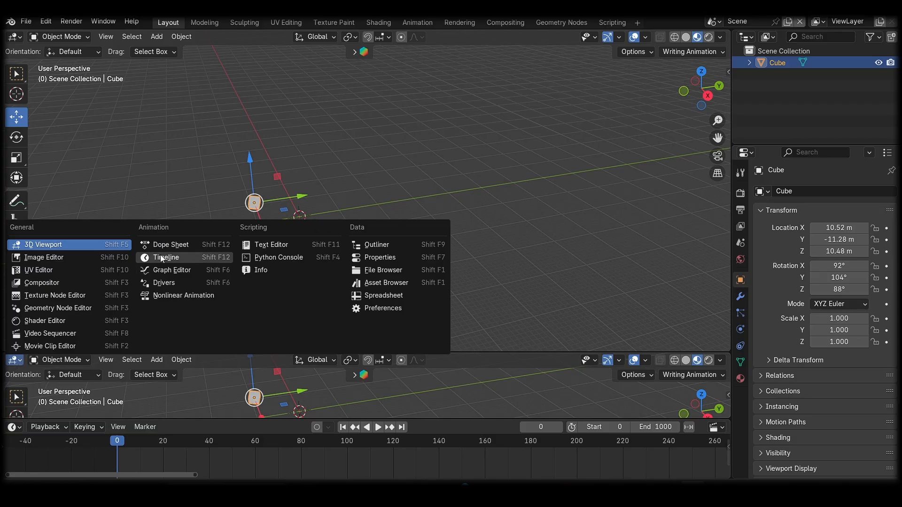
click(169, 270)
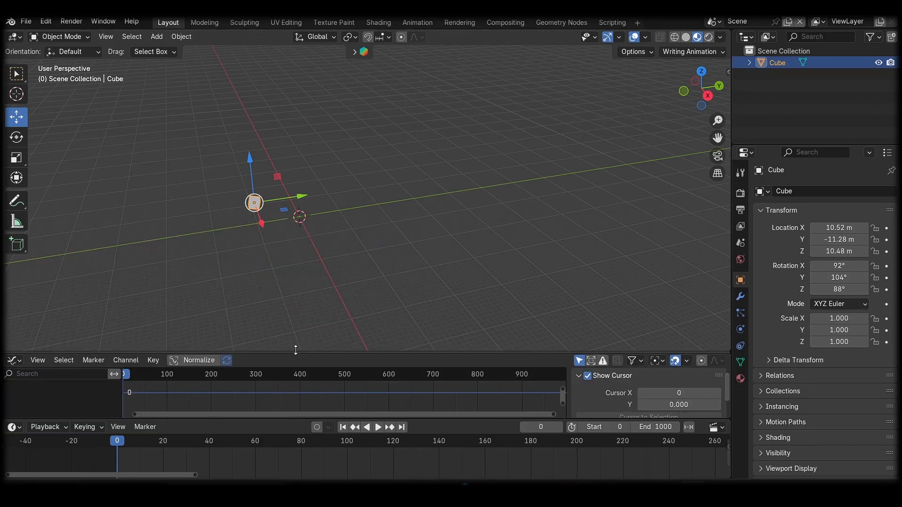
drag(296, 352, 298, 303)
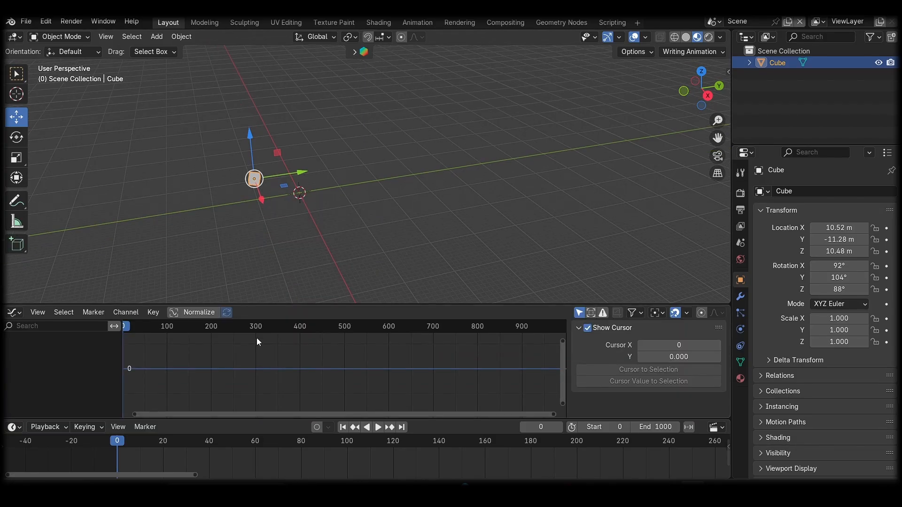
- Close the Graph Editor area and shrink the timeline back to a short strip
right_click(4, 318)
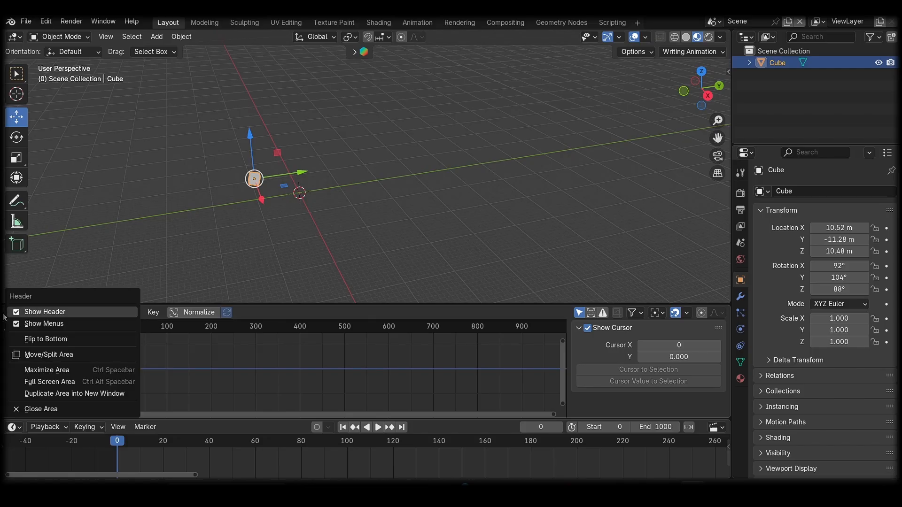
click(24, 409)
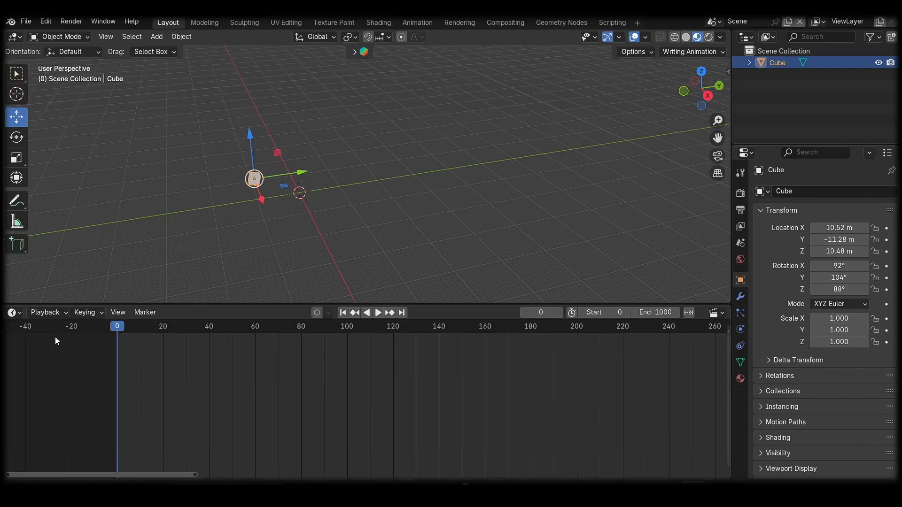
drag(171, 305, 163, 413)
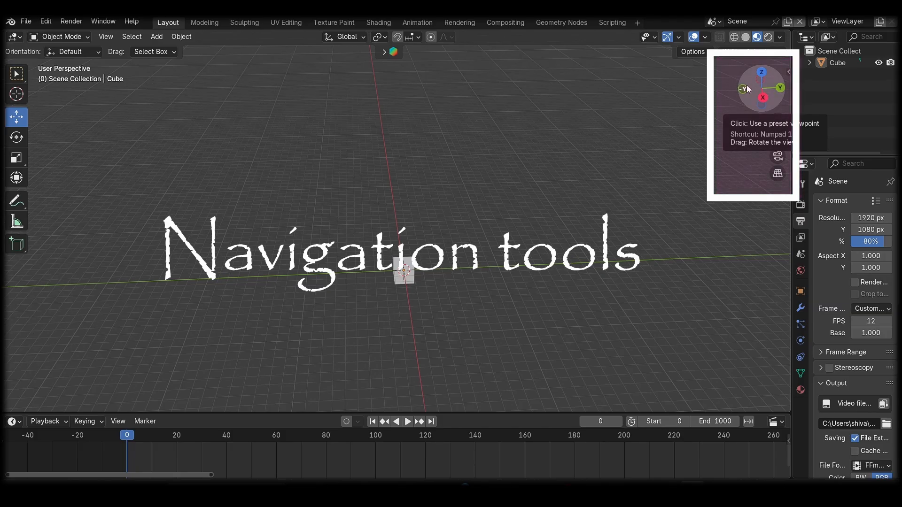
- Orbit the view slightly around the cube and try zooming out and back in
drag(746, 83, 764, 94)
click(765, 96)
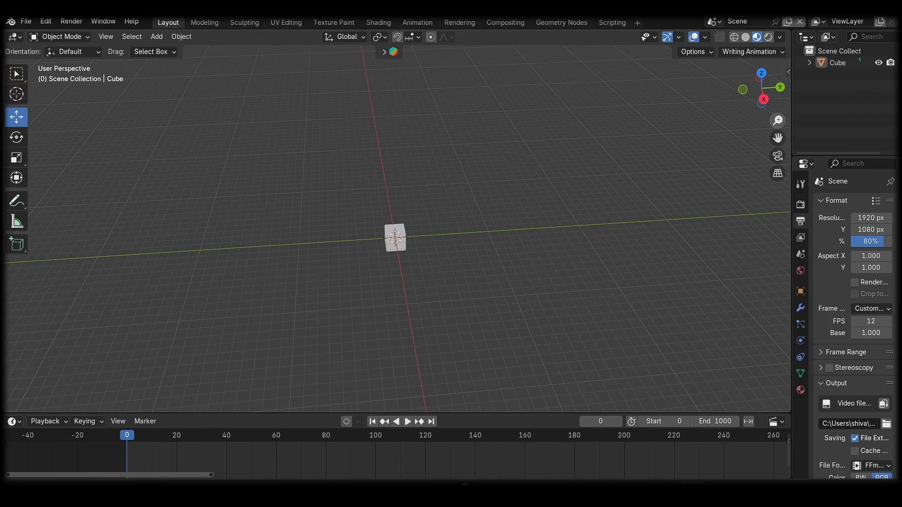
drag(778, 120, 778, 172)
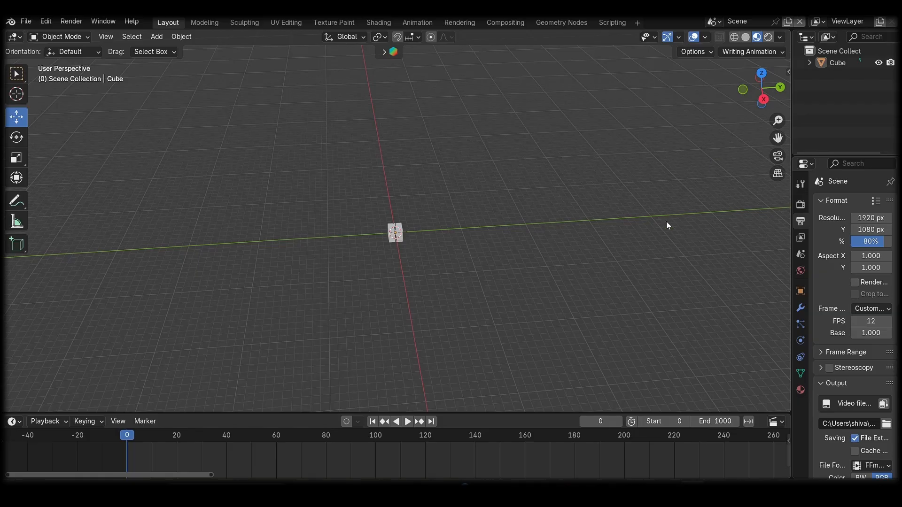
scroll(632, 242, down, 3)
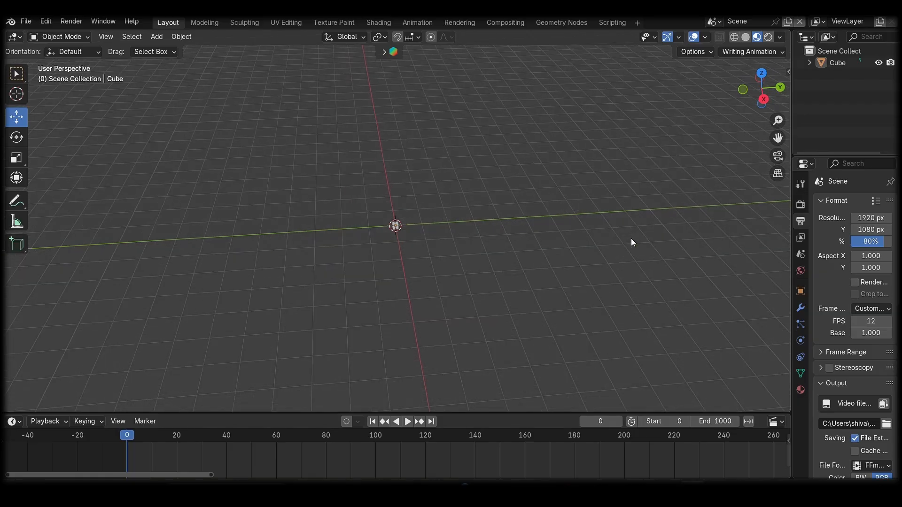
scroll(632, 243, up, 3)
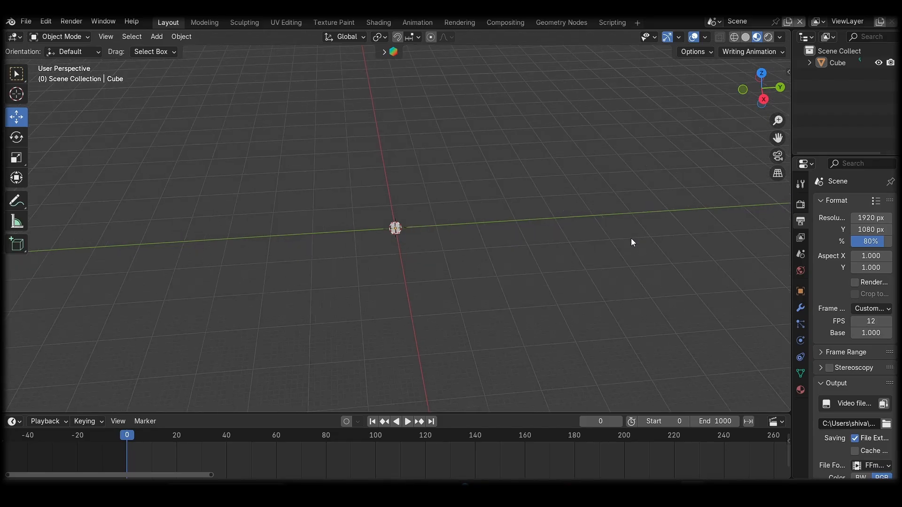
scroll(632, 242, up, 1)
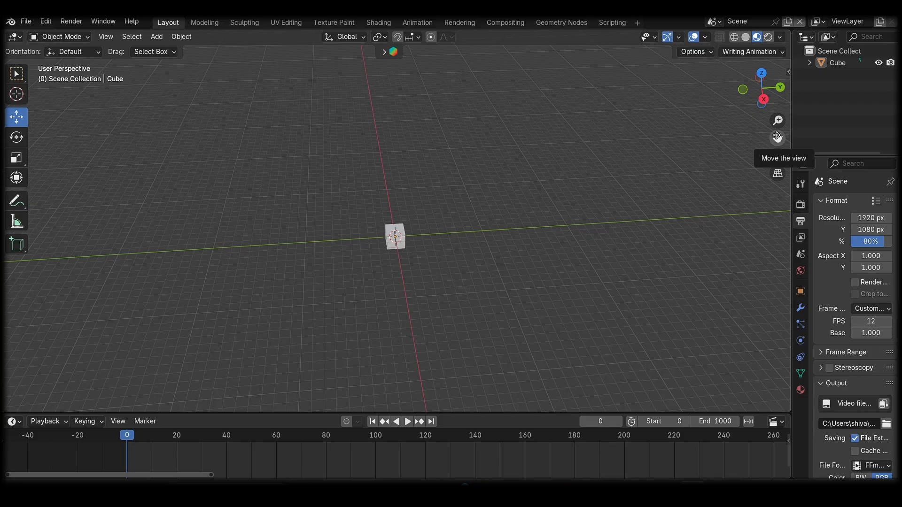
- Pan the view sideways and back, and orbit around the cube to view it from other sides
drag(777, 137, 497, 128)
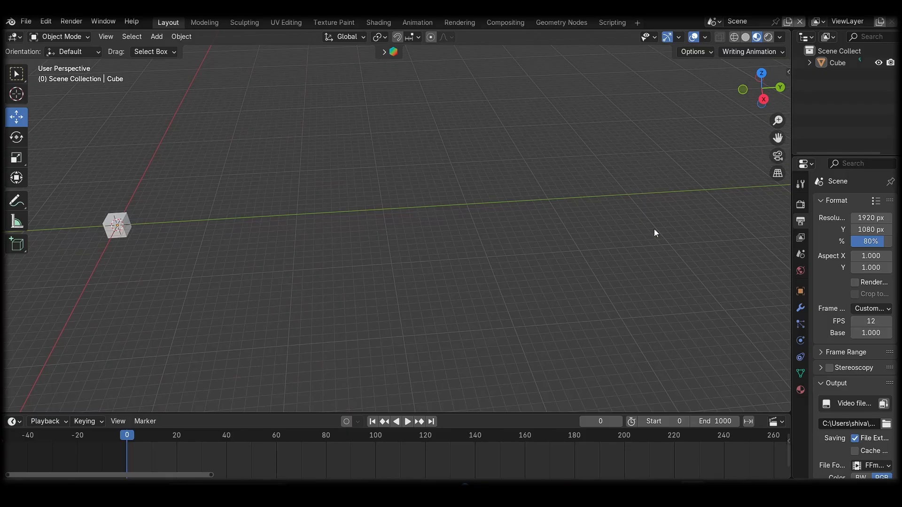
drag(777, 137, 901, 144)
drag(746, 106, 777, 137)
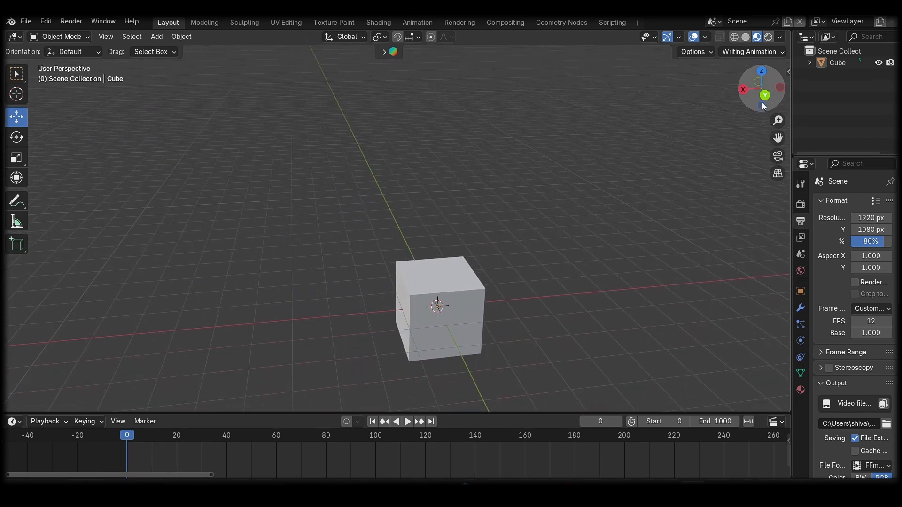
drag(764, 107, 771, 96)
drag(780, 138, 776, 139)
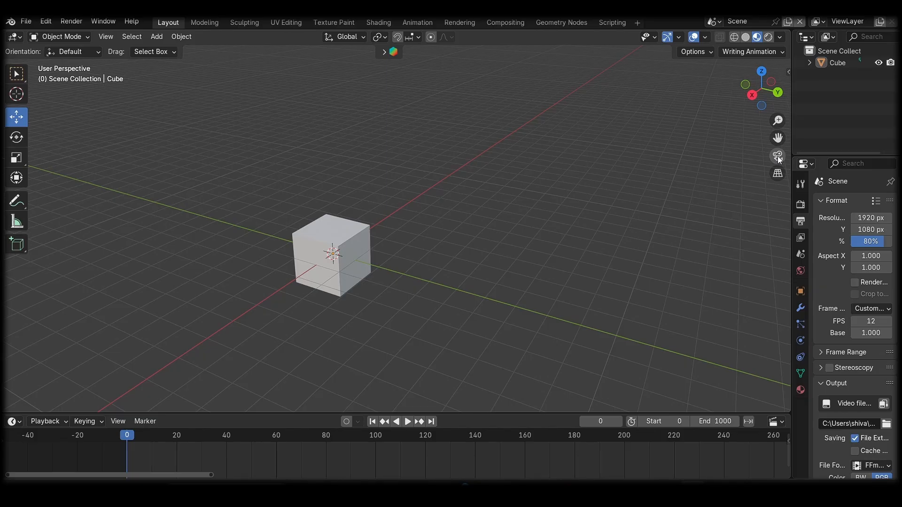
- Add a camera to the scene and switch the camera view on and off twice
click(162, 34)
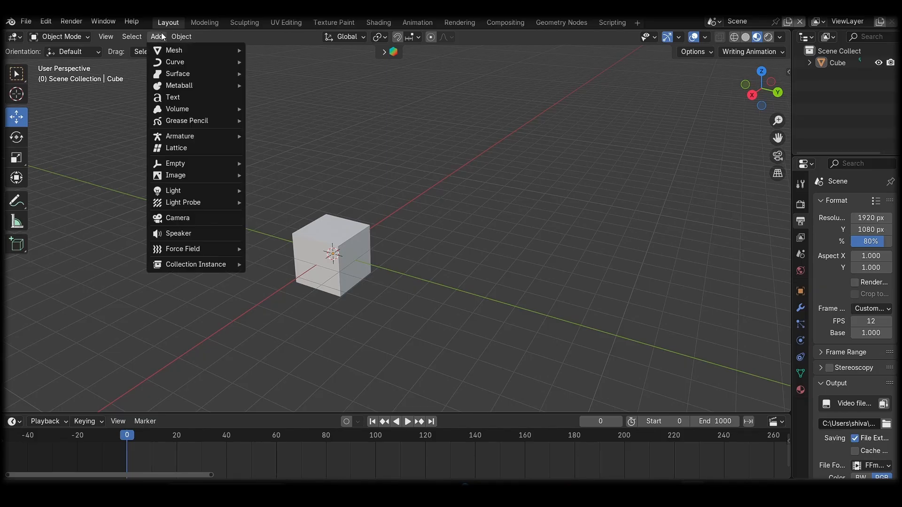
click(187, 217)
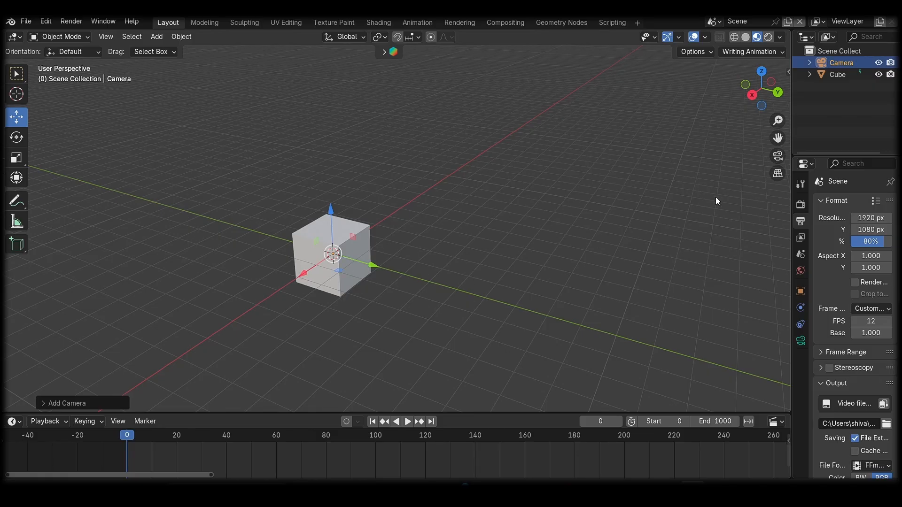
click(777, 160)
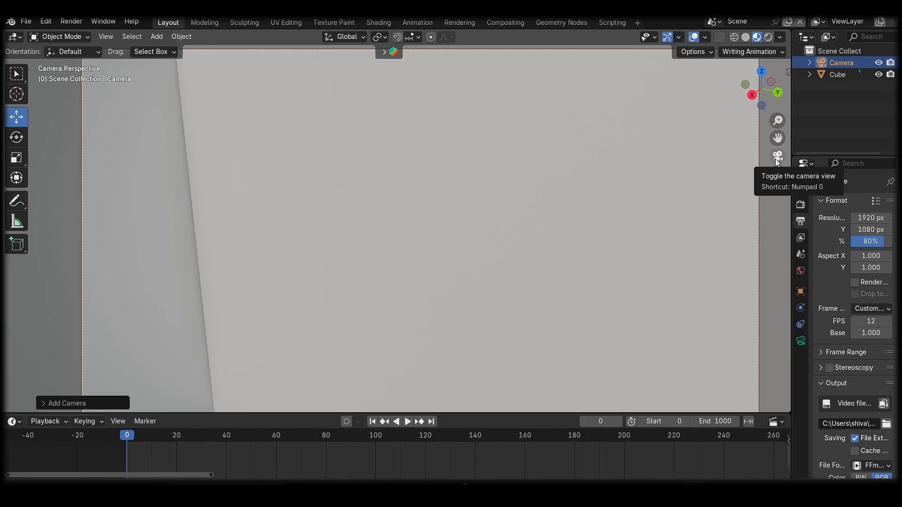
click(777, 160)
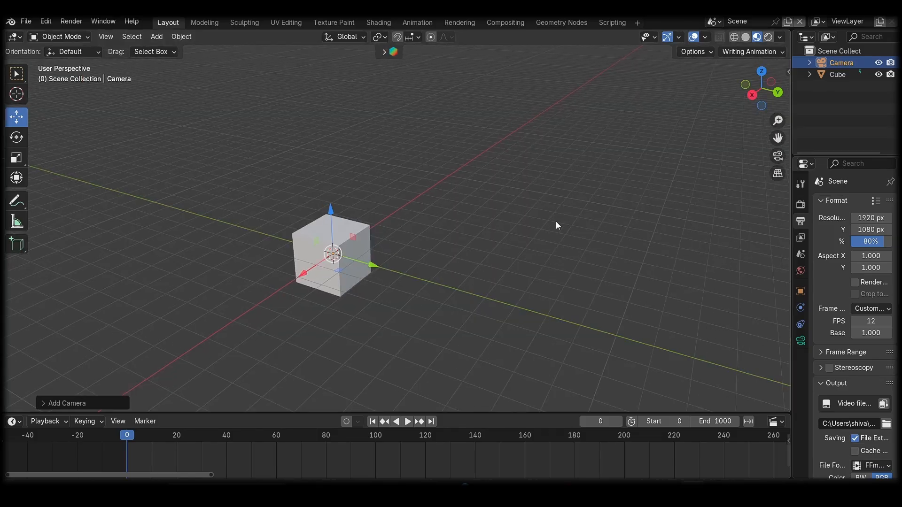
key(KP_0)
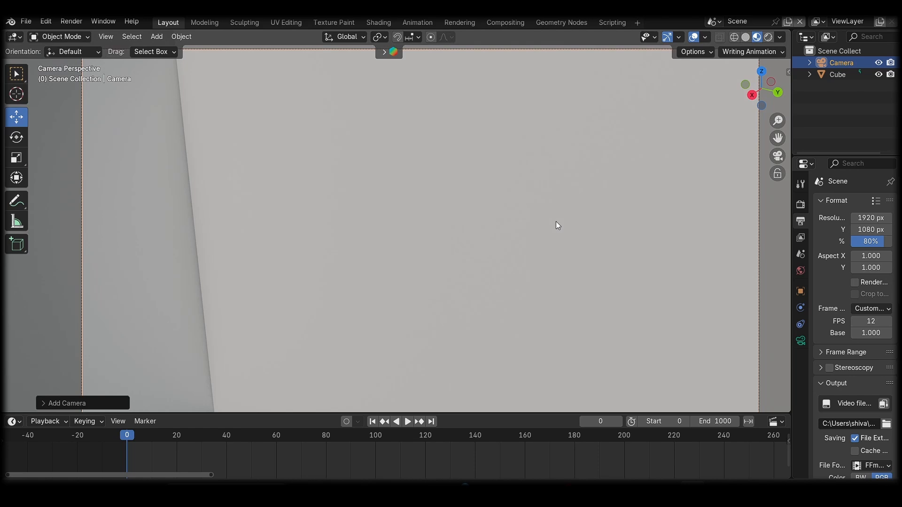
key(KP_0)
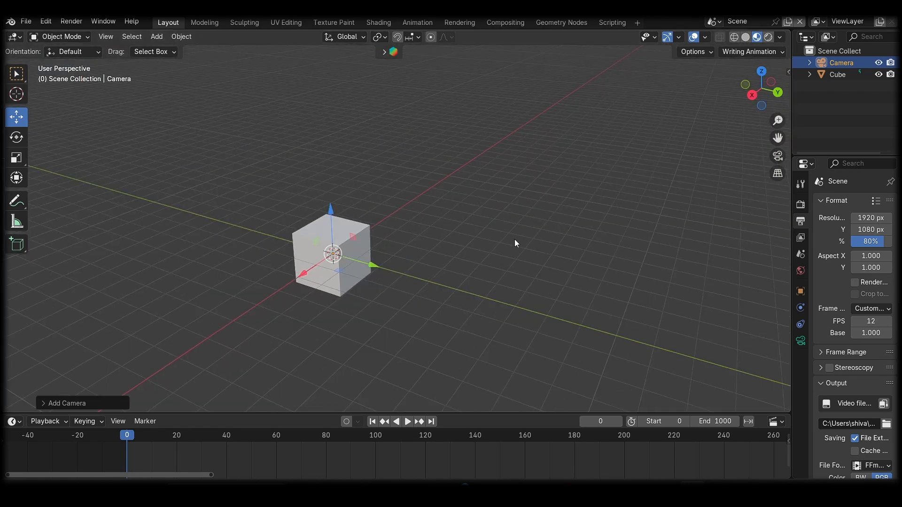
- Move the camera away from the cube and frame the cube in the camera view
drag(302, 275, 151, 254)
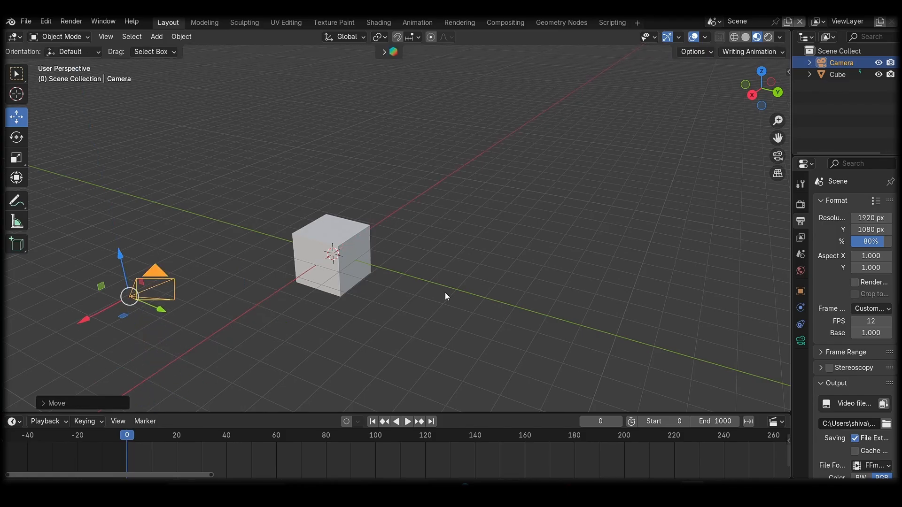
click(780, 159)
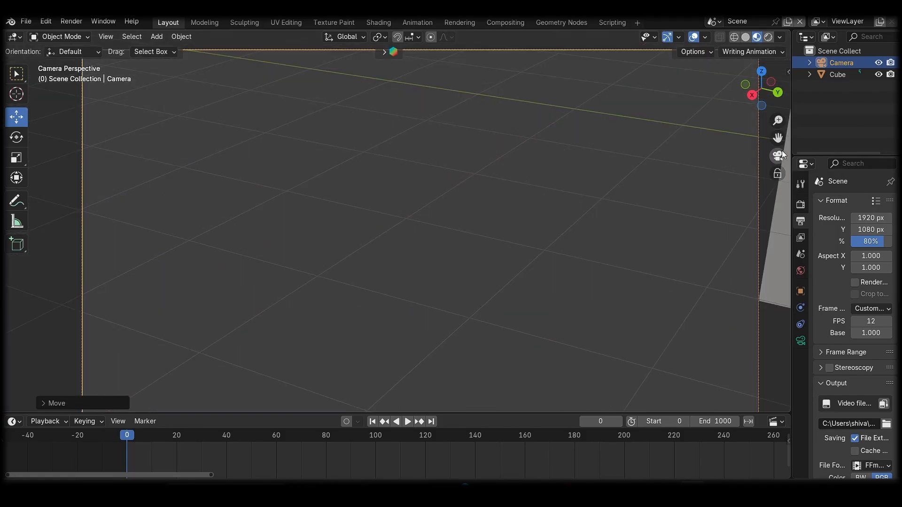
click(779, 164)
drag(778, 138, 740, 173)
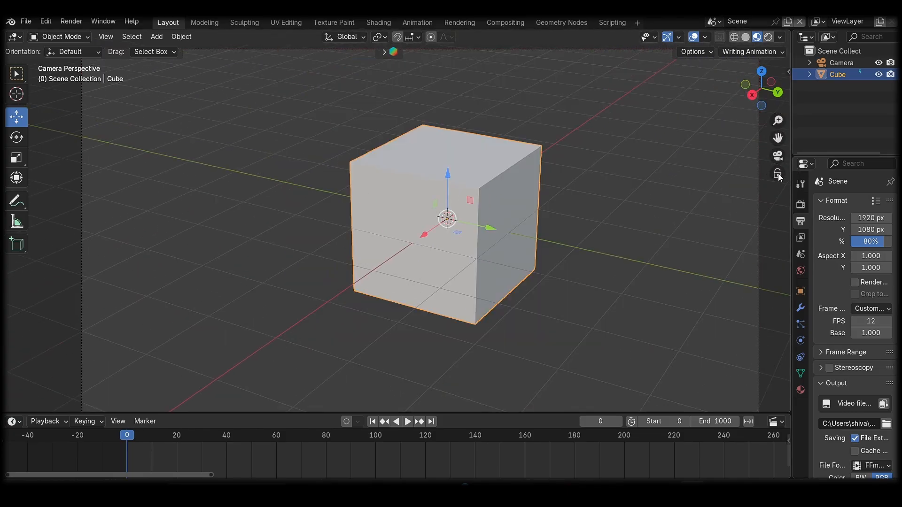
- Orbit out of the camera view, toggle the camera view on and off again, and zoom out from the cube
mouse_move(762, 88)
mouse_down()
mouse_move(773, 94)
mouse_move(765, 96)
mouse_up()
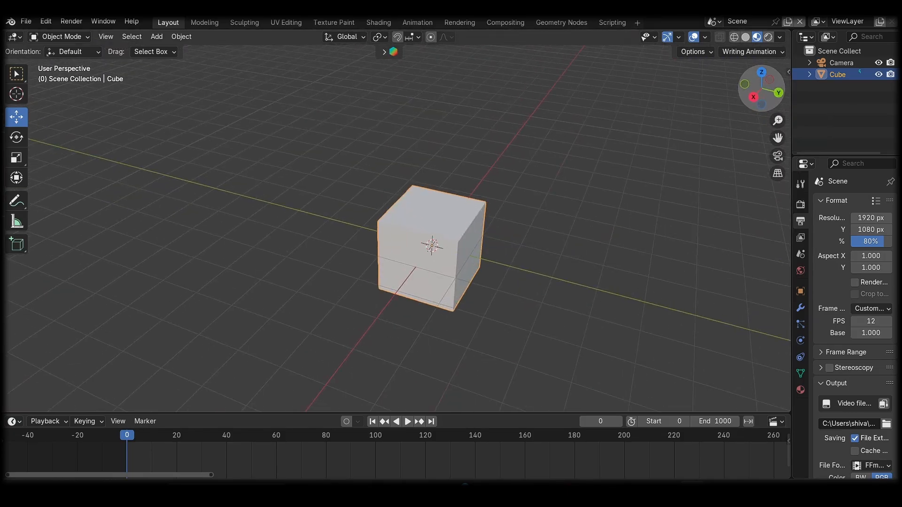
click(778, 156)
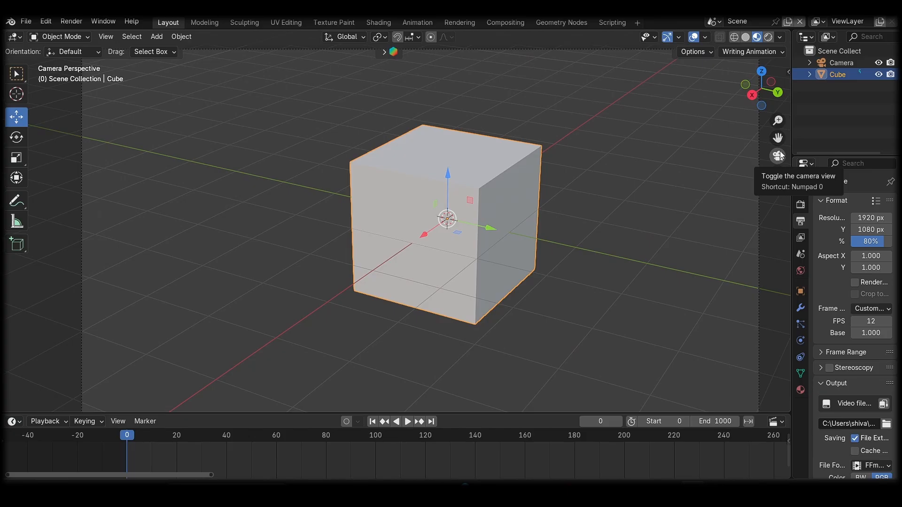
click(779, 156)
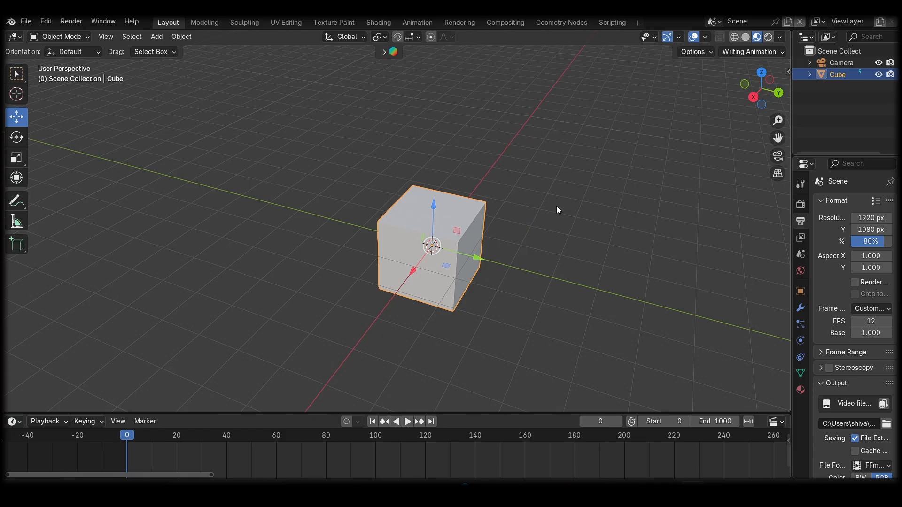
scroll(642, 229, down, 2)
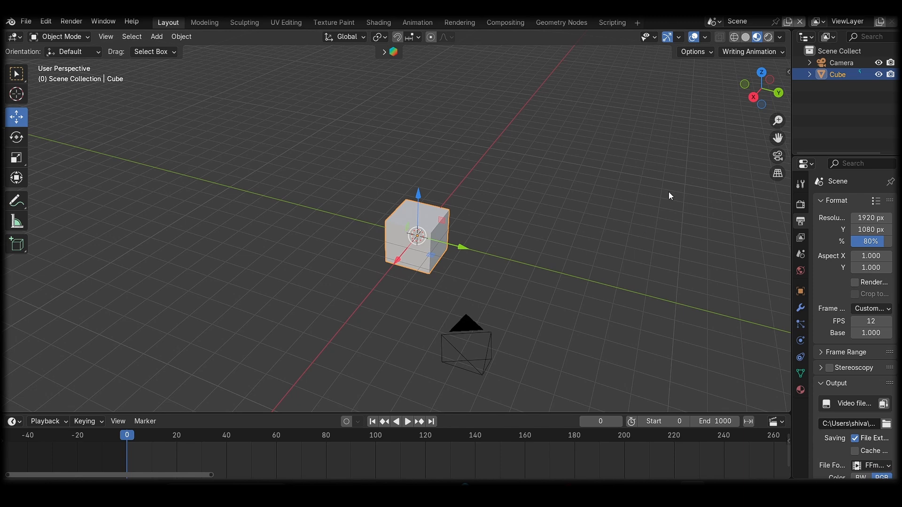
- Switch the viewport to orthographic projection, orbit around the cube, then return to perspective and orbit again
click(779, 173)
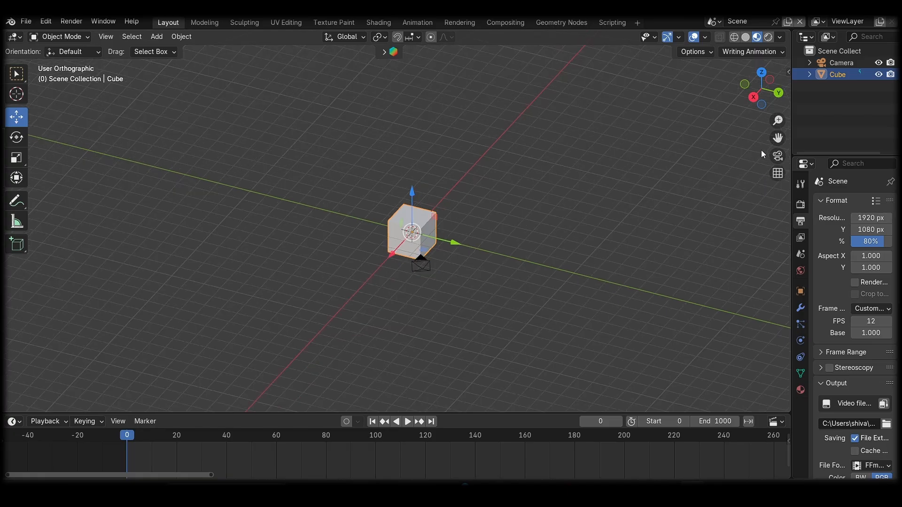
drag(761, 107, 752, 125)
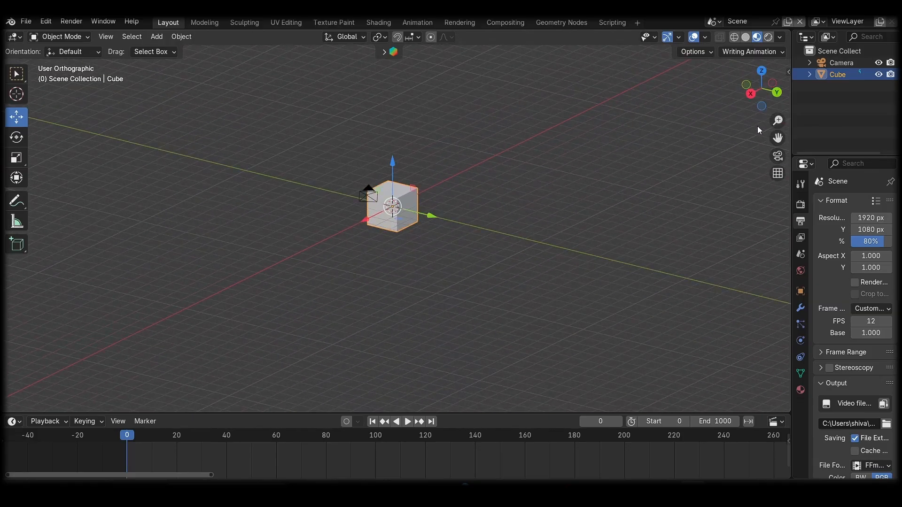
click(784, 174)
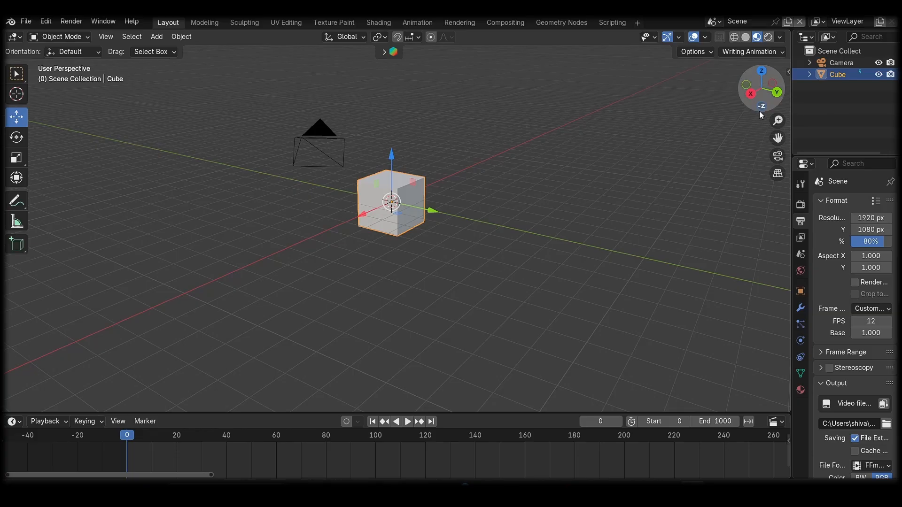
drag(759, 111, 752, 171)
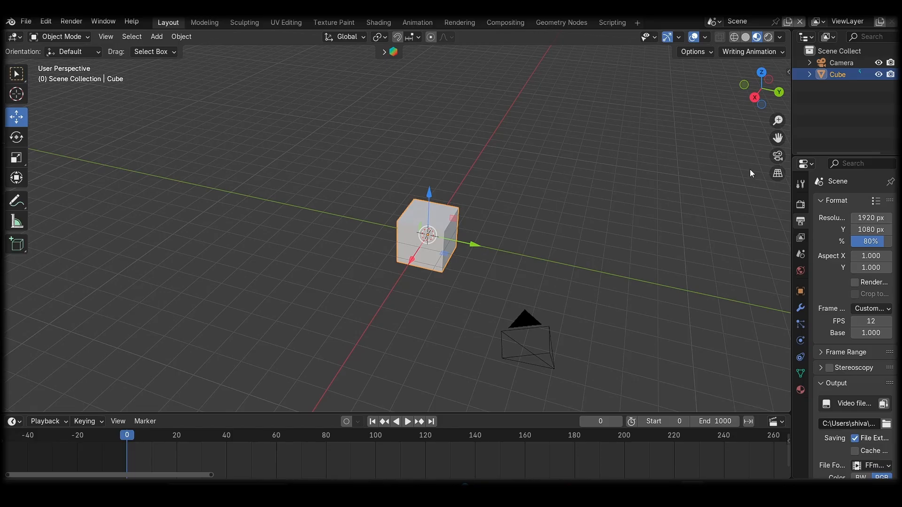
- Enter the camera view, lock the camera to the view, and reframe the cube off-centre by moving the view
click(777, 157)
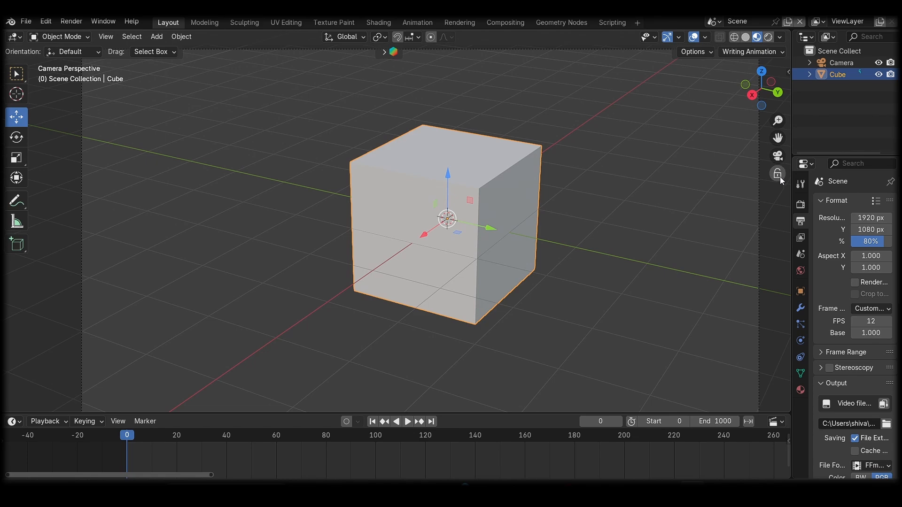
click(778, 176)
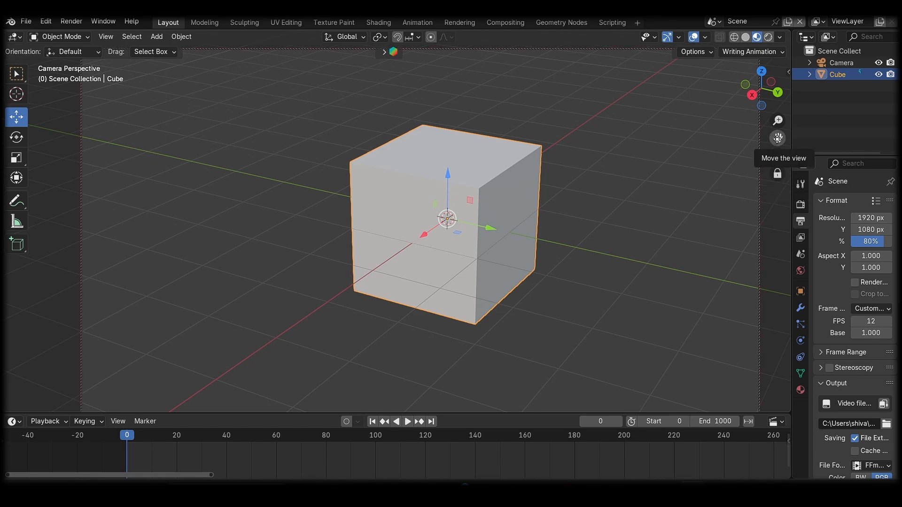
drag(778, 138, 684, 174)
mouse_move(761, 88)
mouse_down()
mouse_move(738, 120)
mouse_move(788, 91)
mouse_move(759, 93)
mouse_move(763, 86)
mouse_up()
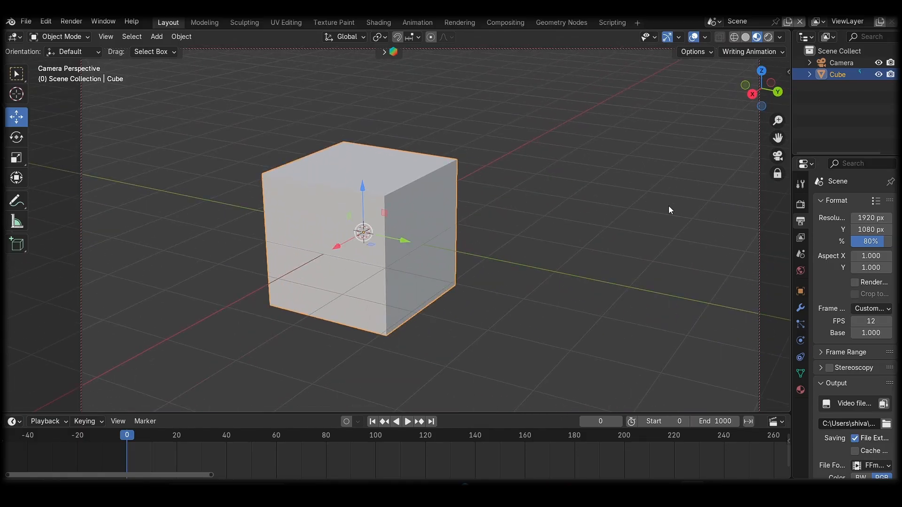
- Unlock the camera from the view, orbit out, return to the camera view, and orbit out of it again
click(777, 174)
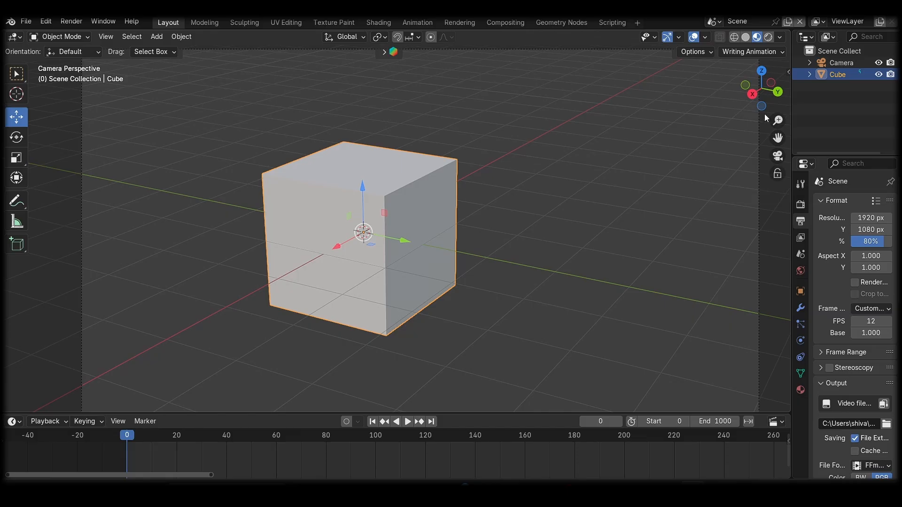
drag(765, 111, 711, 141)
click(778, 156)
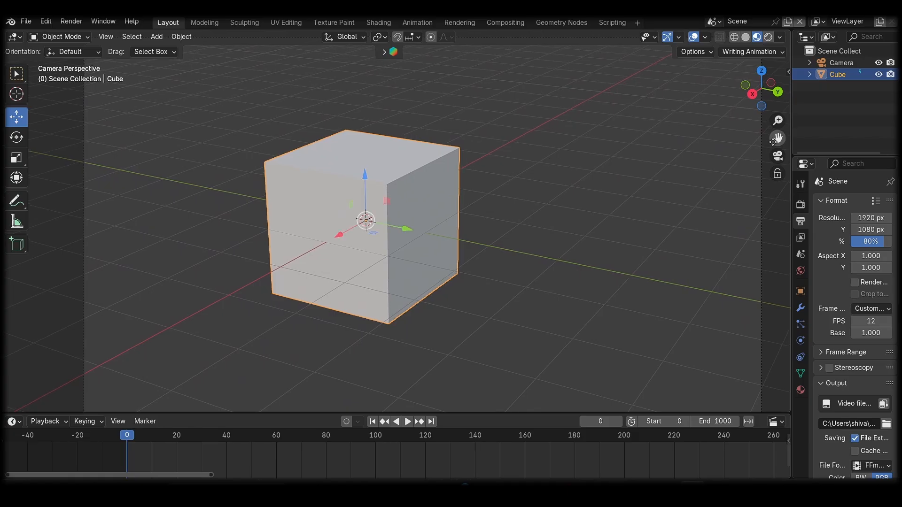
drag(758, 109, 761, 109)
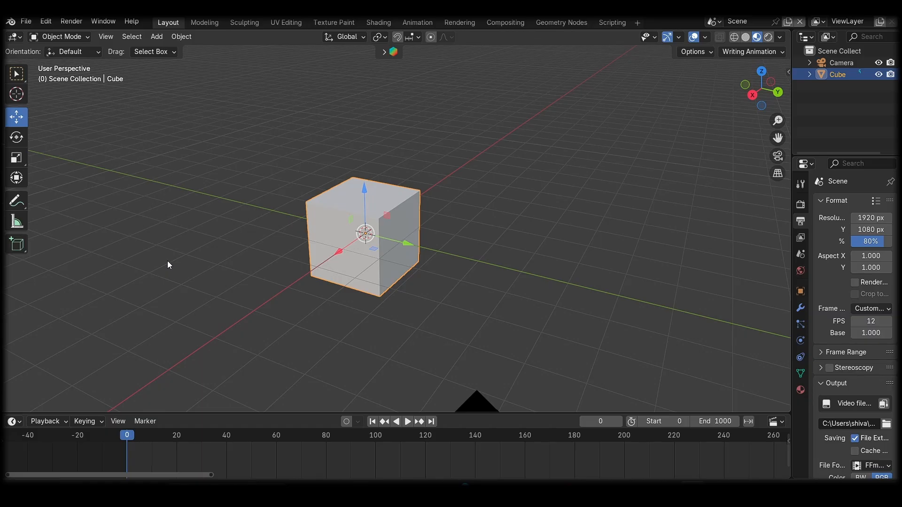
- Select the cube with the Select Box tool by enclosing it in a rectangle, then deselect it
click(18, 76)
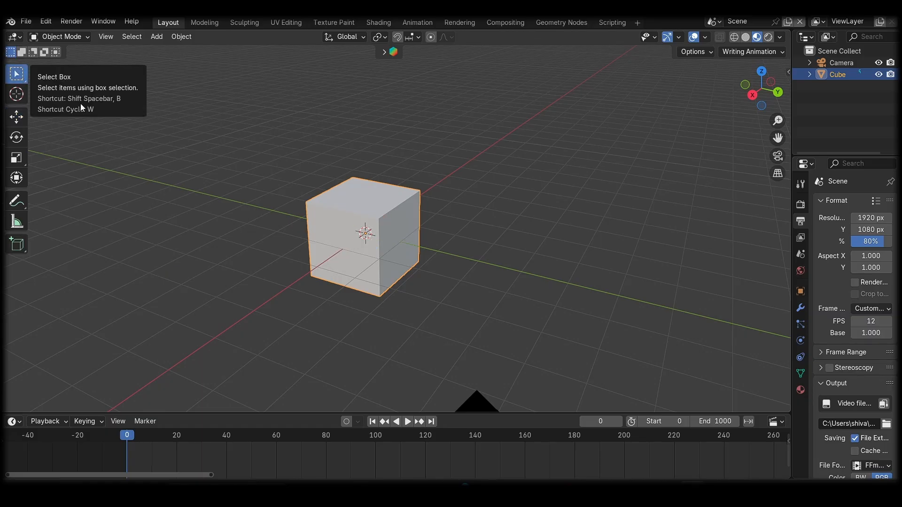
click(214, 104)
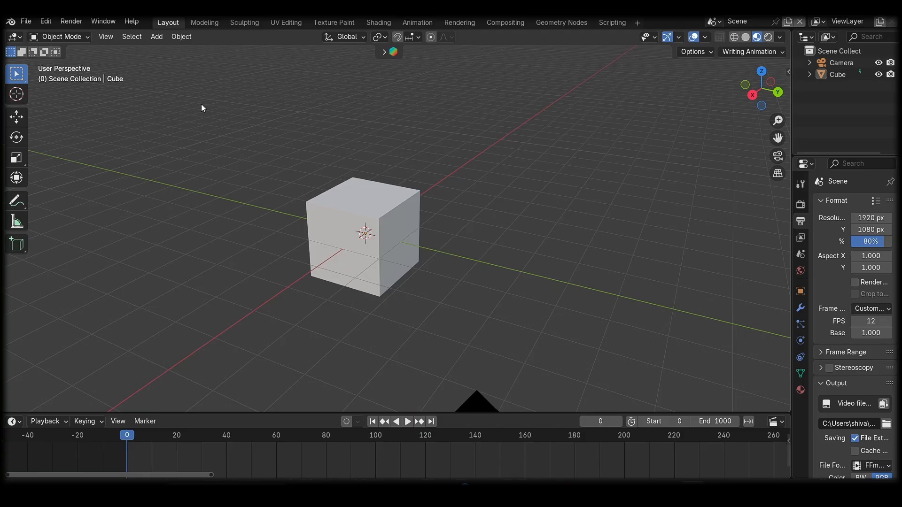
drag(201, 104, 588, 368)
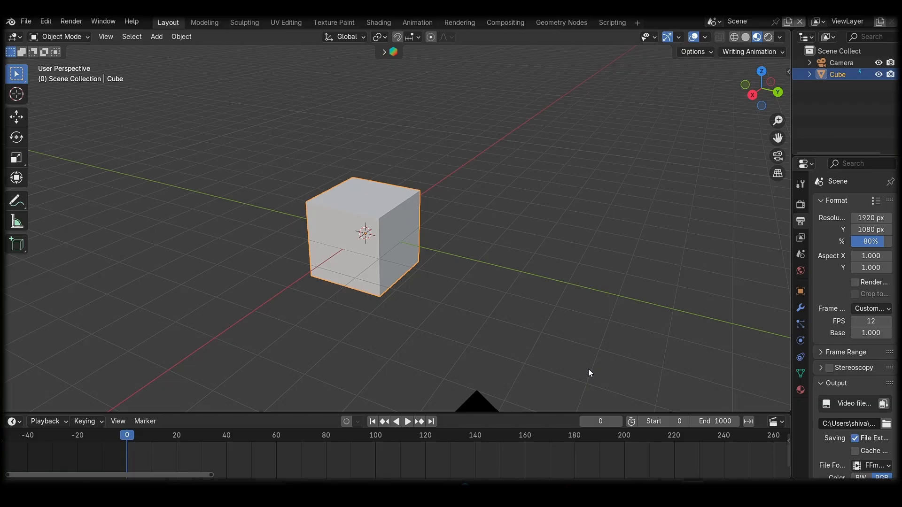
click(598, 284)
- Switch the selection tool to Select Lasso and select the cube by drawing a loop around it
click(17, 80)
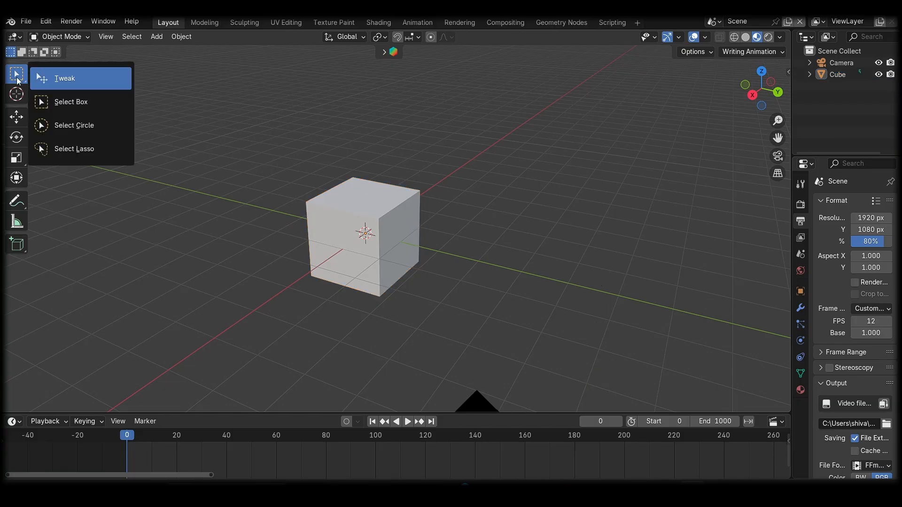
click(66, 154)
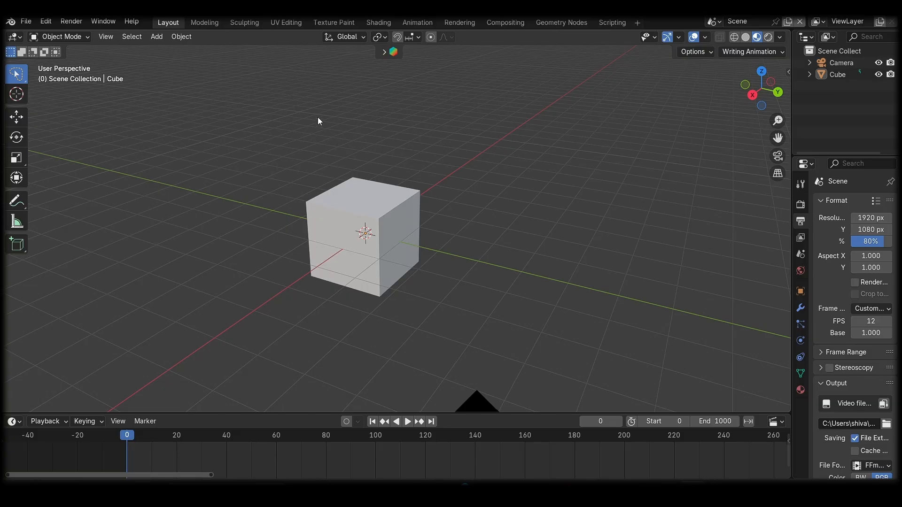
mouse_move(318, 109)
mouse_down()
mouse_move(283, 118)
mouse_move(161, 245)
mouse_move(285, 342)
mouse_move(553, 285)
mouse_move(599, 148)
mouse_move(274, 128)
mouse_move(307, 114)
mouse_up()
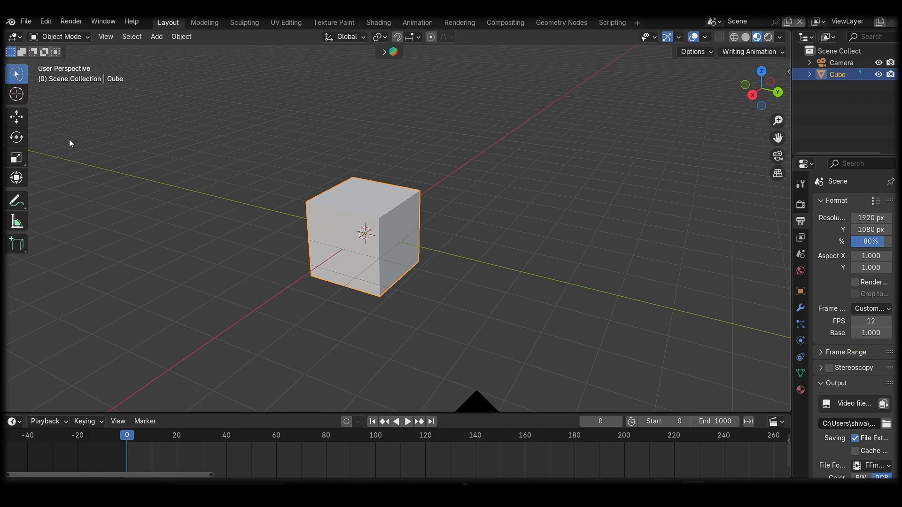
- Place the 3D cursor at several spots around the cube and snap it back to the world origin
click(17, 100)
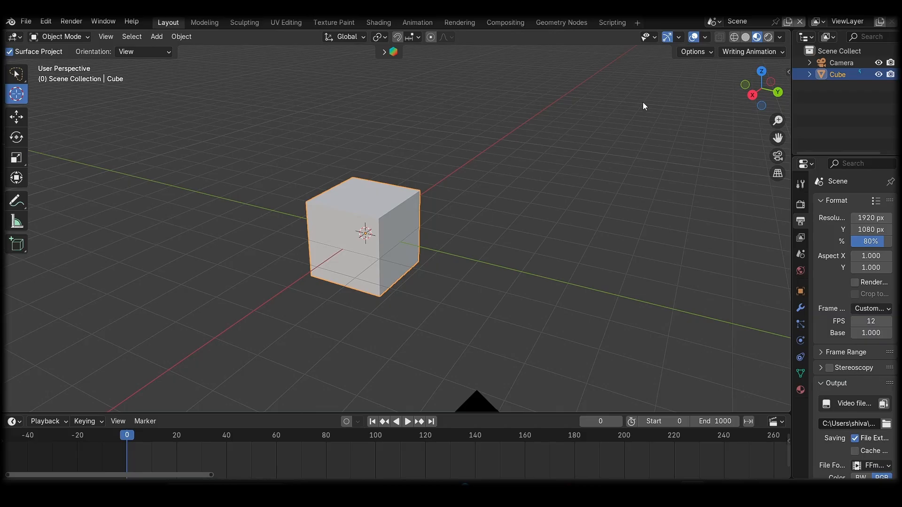
click(183, 105)
click(137, 234)
key(shift+a)
click(697, 174)
key(shift+s)
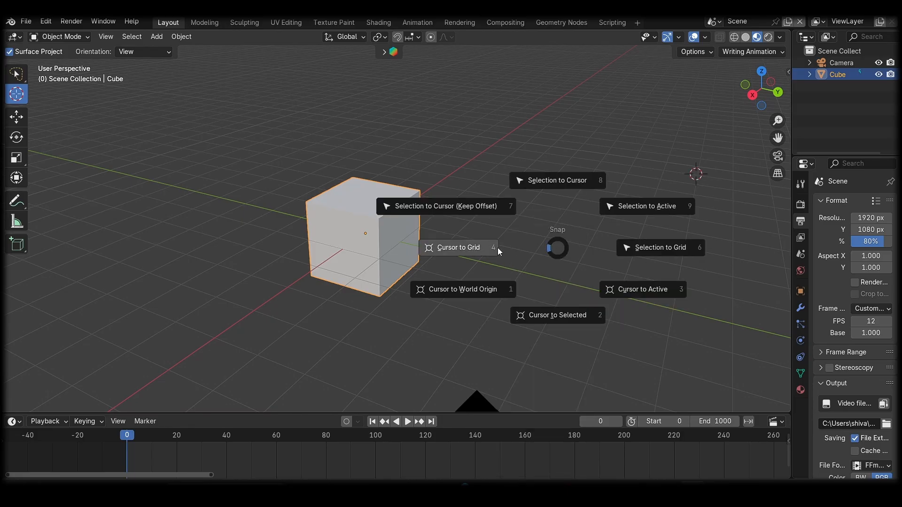
click(476, 291)
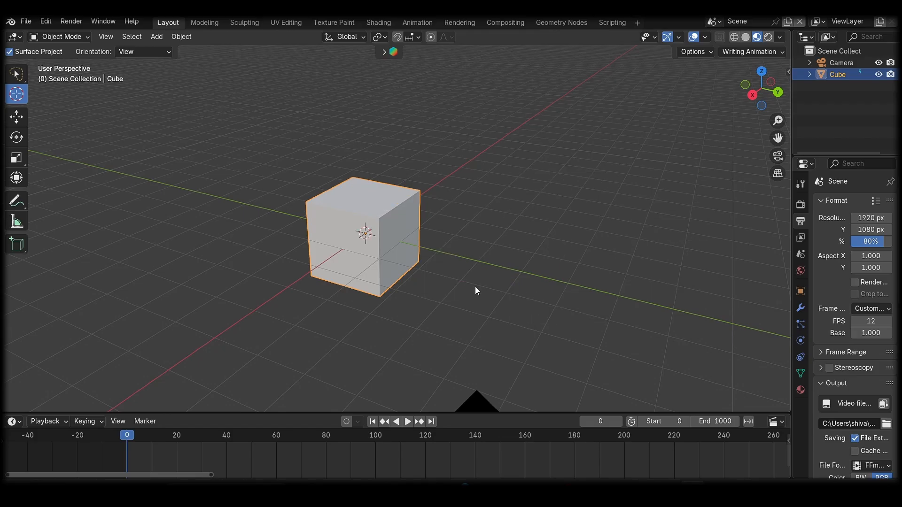
- Move the cube slightly along the Y, X and Z axes with the Move tool's axis handles
click(9, 119)
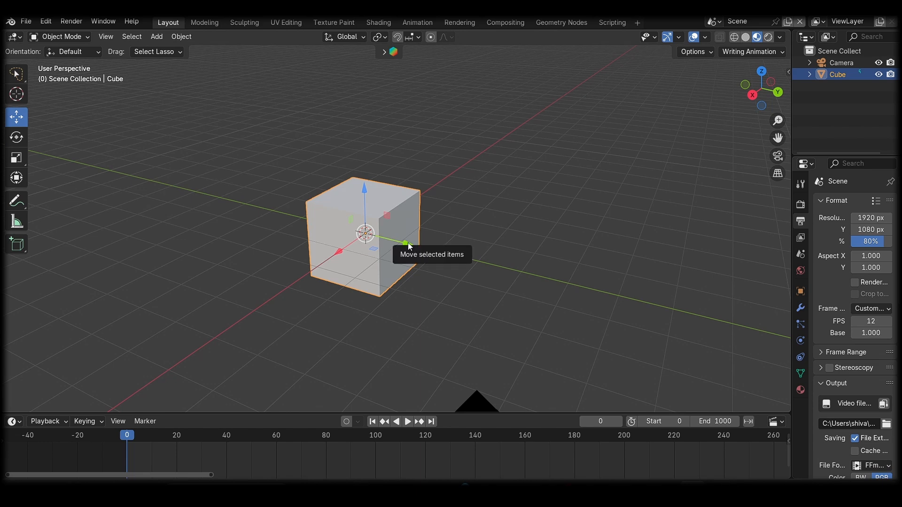
drag(417, 244, 403, 287)
mouse_move(342, 249)
mouse_down()
mouse_move(277, 289)
mouse_move(432, 185)
mouse_move(253, 298)
mouse_move(522, 127)
mouse_move(345, 248)
mouse_move(353, 248)
mouse_up()
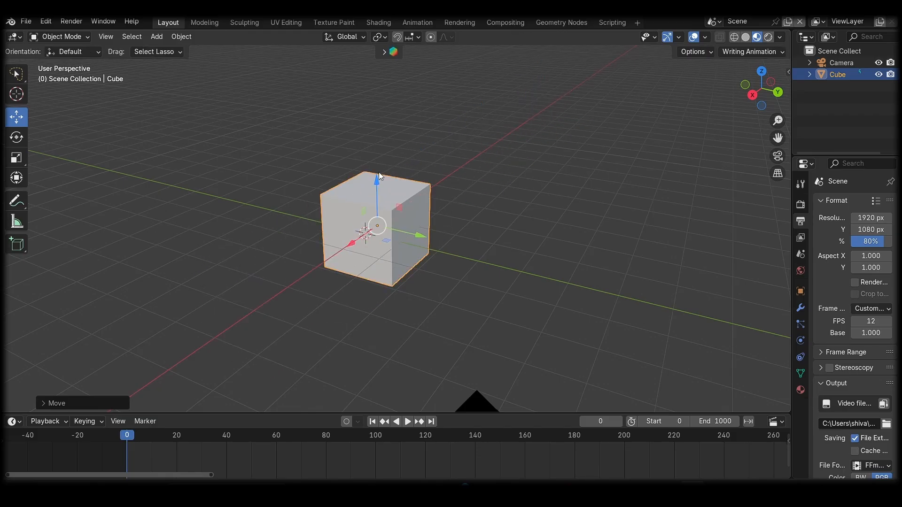
mouse_move(376, 181)
mouse_down()
mouse_move(375, 54)
mouse_move(375, 187)
mouse_up()
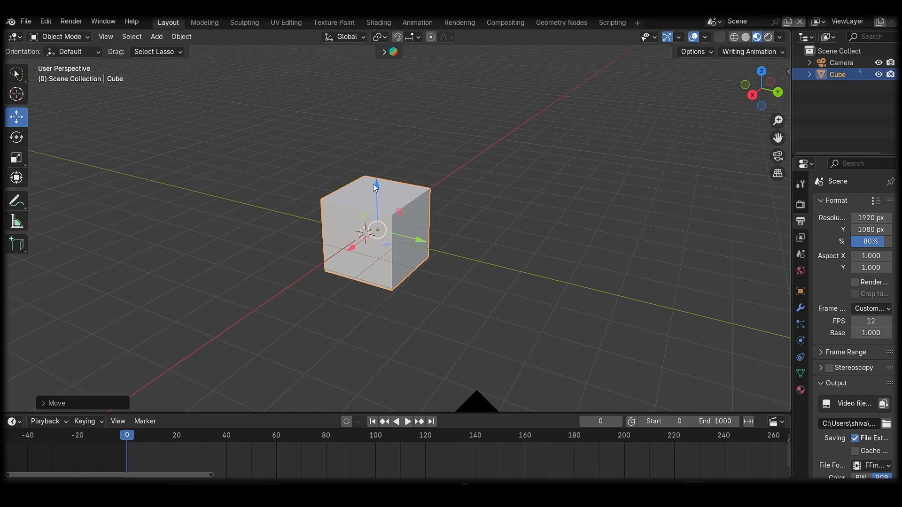
- Deselect and reselect the cube, then grab it and move it freely about 7.1 m away from the origin
click(421, 158)
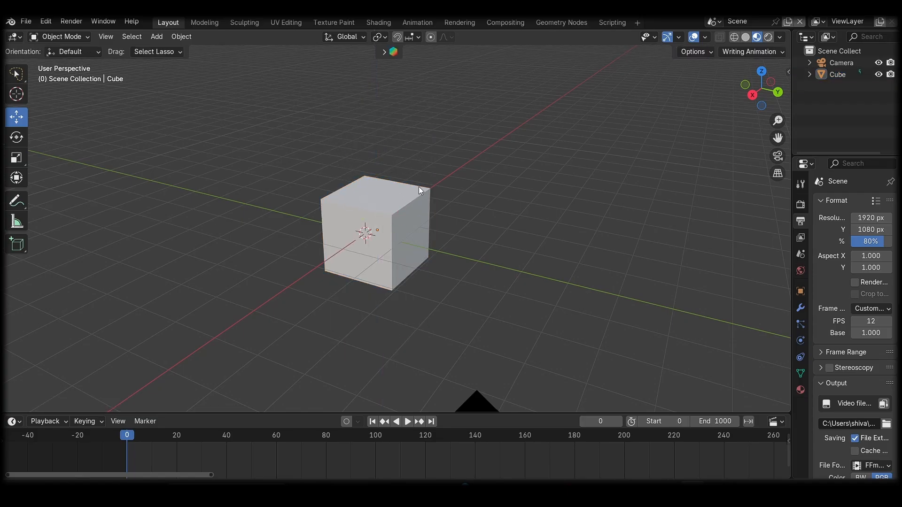
click(390, 231)
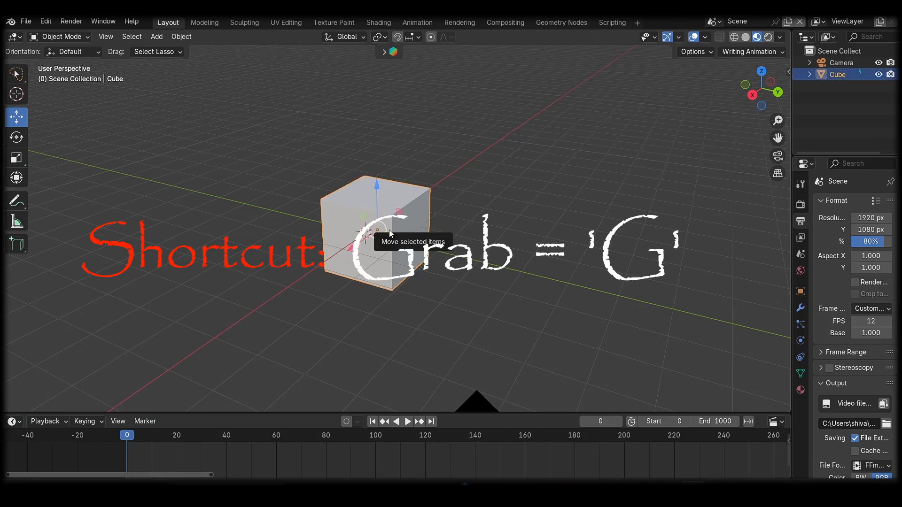
key(g)
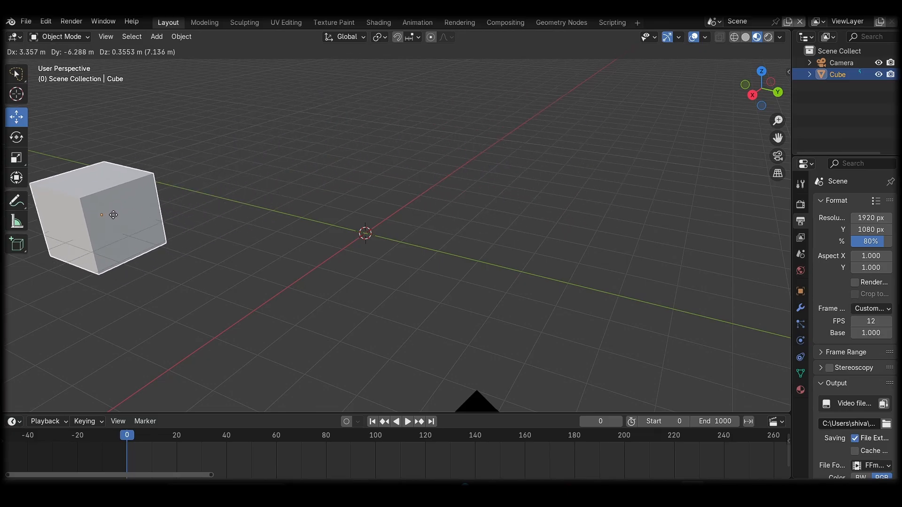
click(113, 214)
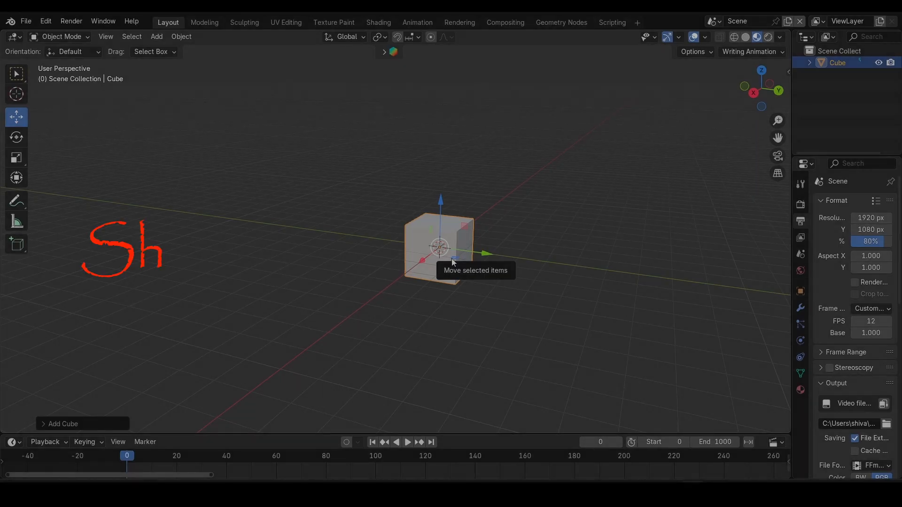
- Grab the cube, constrain the move to the X, Y and Z axes in turn, and place it near the origin along Z
key(g)
key(x)
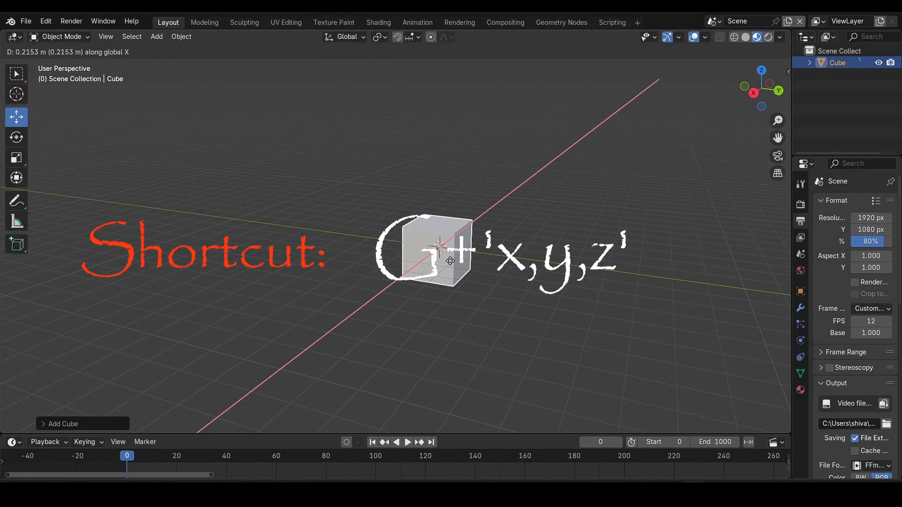
key(y)
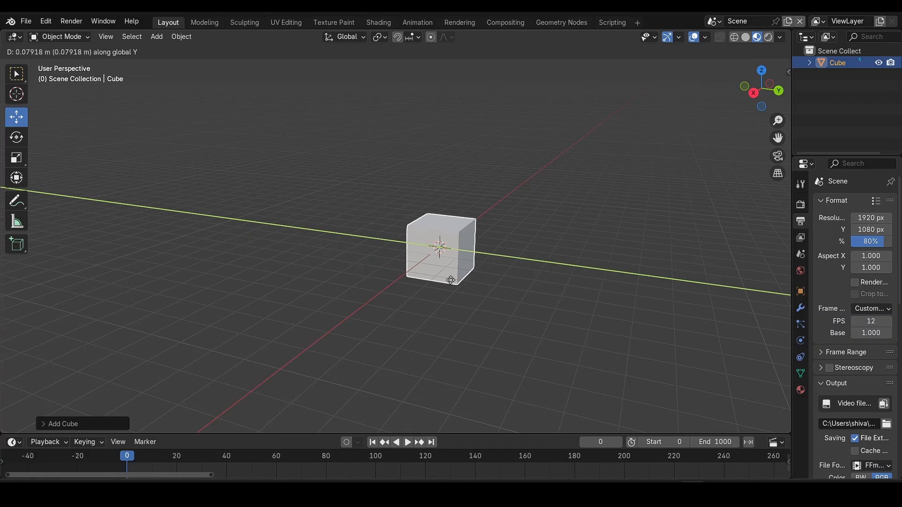
key(z)
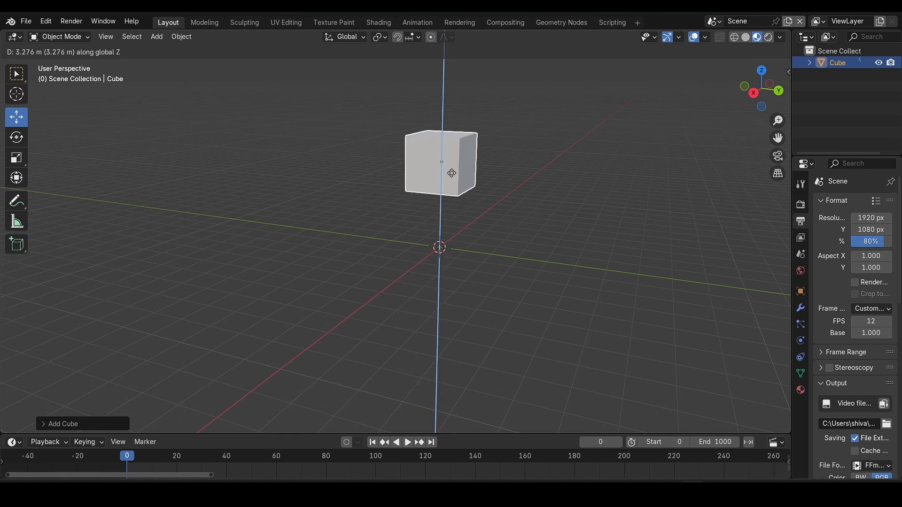
click(457, 256)
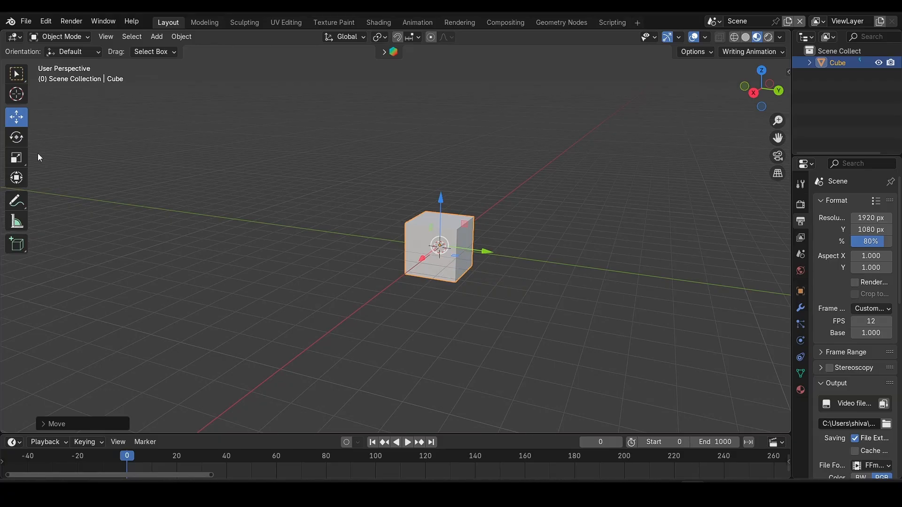
- Rotate the cube with the Rotate tool's handles, about the X axis, freely, and about the Z axis
click(16, 138)
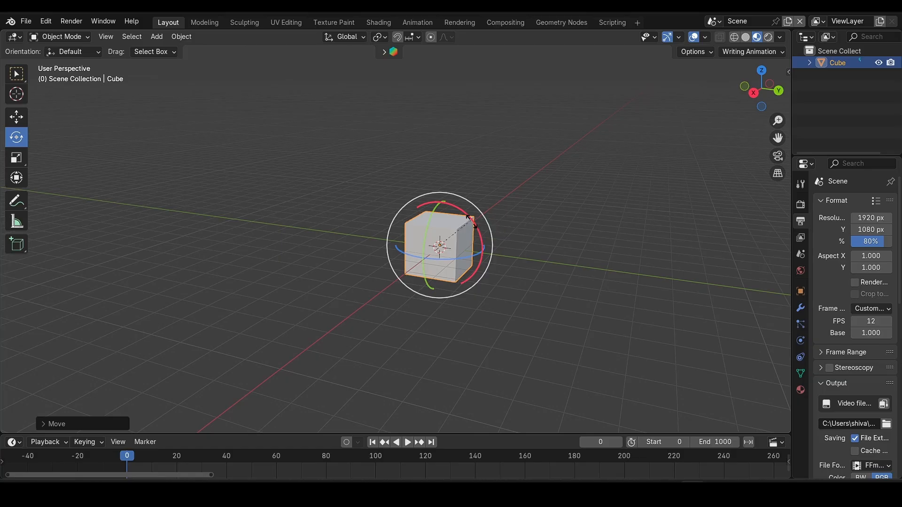
drag(470, 218, 460, 261)
drag(430, 216, 512, 266)
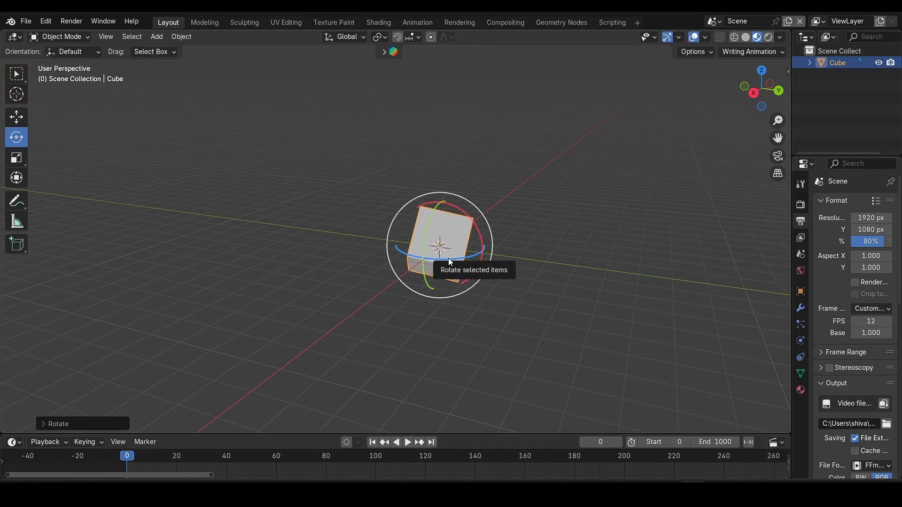
drag(449, 258, 420, 256)
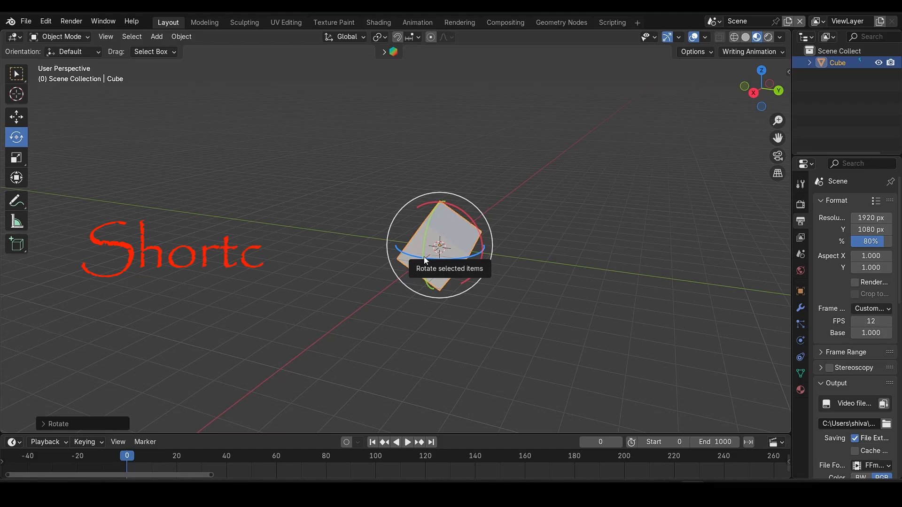
- Rotate the cube freely without its handles, then start another rotation constrained to the global X axis
key(r)
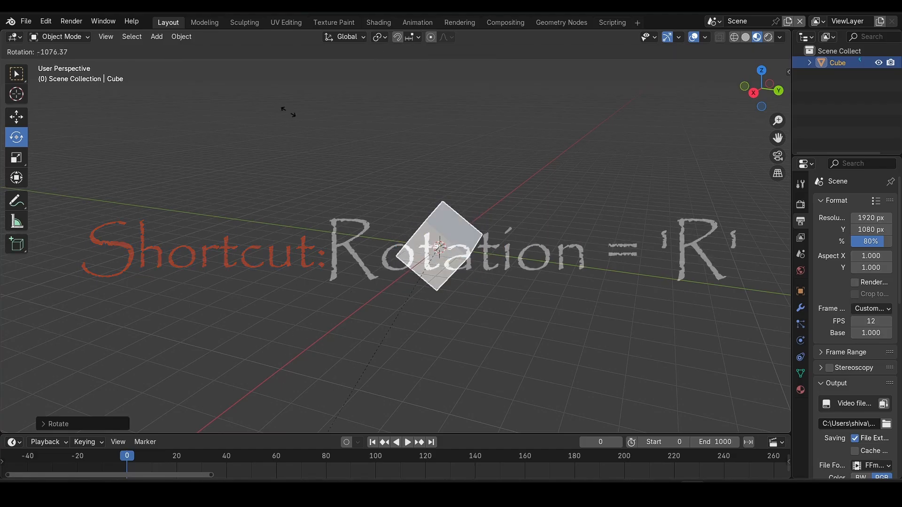
click(464, 216)
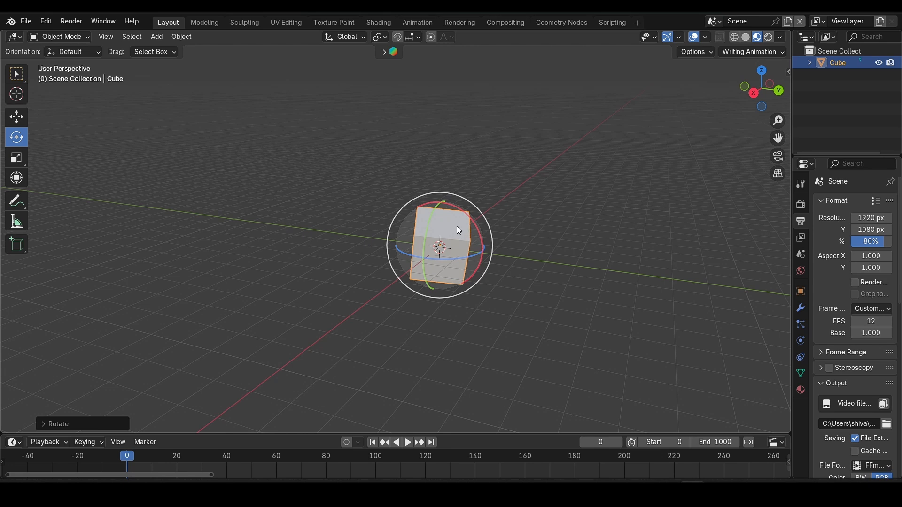
key(r)
key(x)
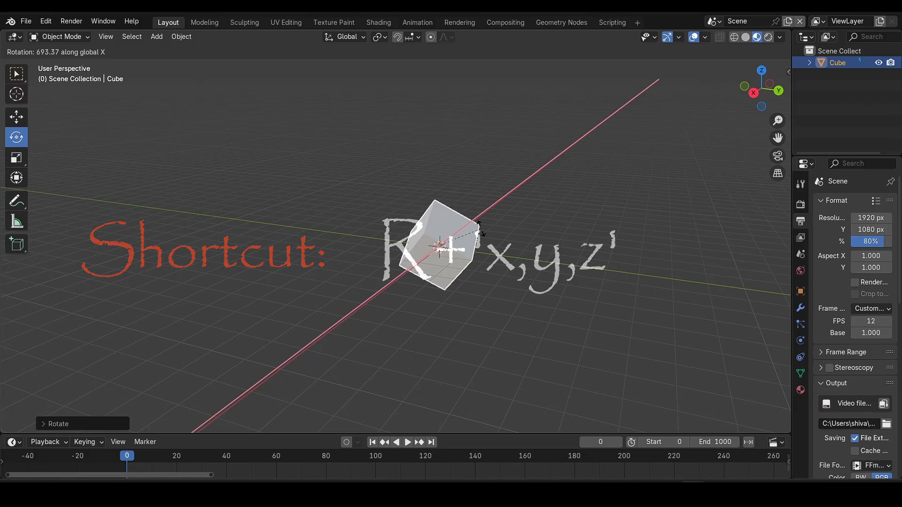
right_click(383, 219)
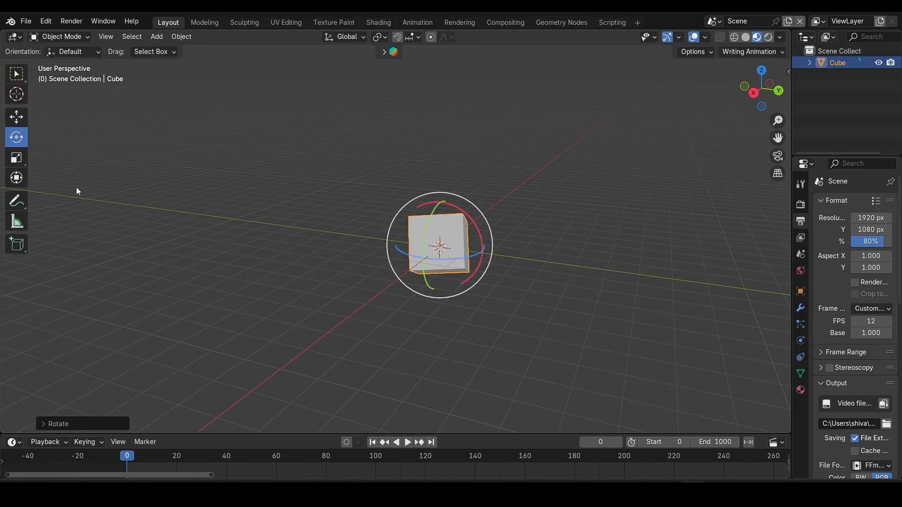
- Enlarge the cube uniformly with the Scale tool, then adjust its size along the X, Y and Z axes separately
click(13, 160)
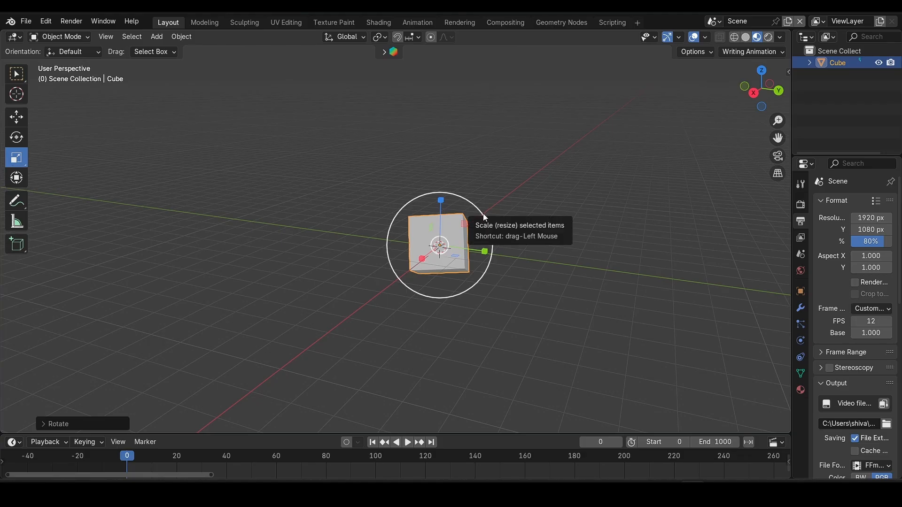
drag(483, 214, 430, 287)
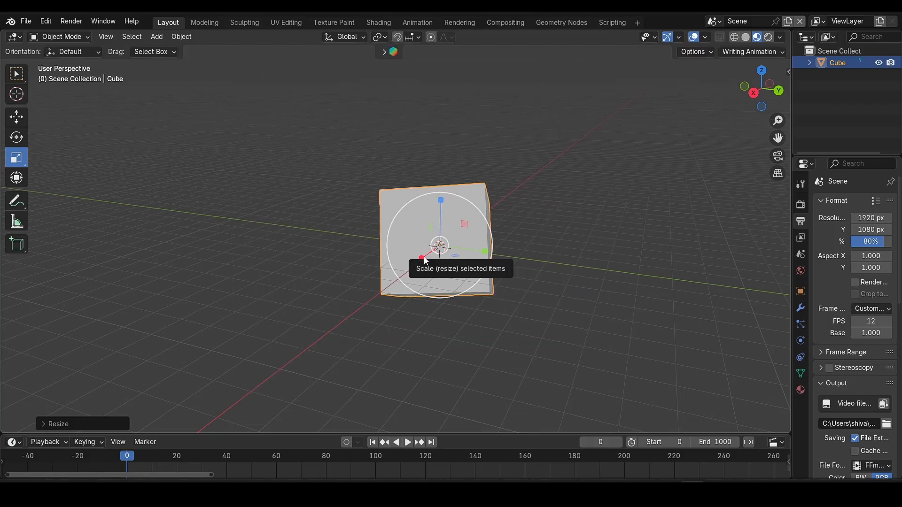
mouse_move(427, 262)
mouse_down()
mouse_move(346, 322)
mouse_move(386, 258)
mouse_move(487, 212)
mouse_move(368, 276)
mouse_move(487, 227)
mouse_move(442, 249)
mouse_move(427, 262)
mouse_move(430, 273)
mouse_up()
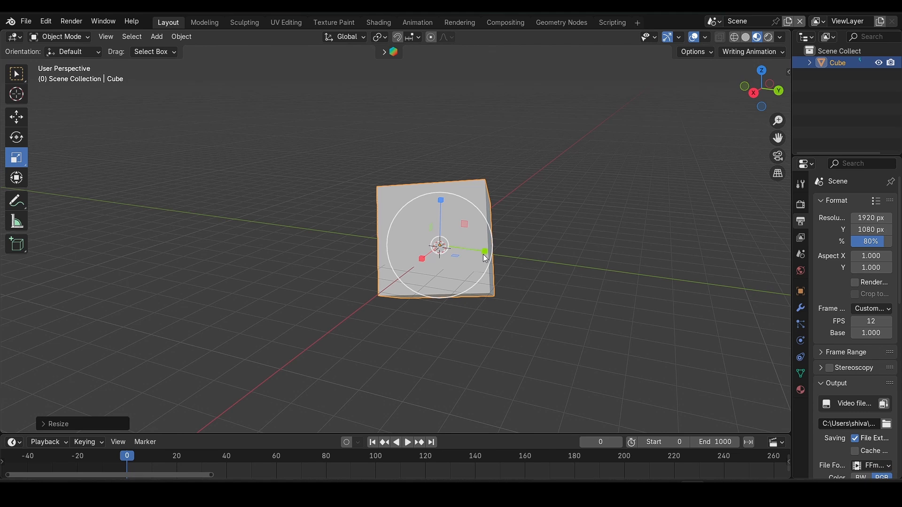
mouse_move(484, 261)
mouse_down()
mouse_move(587, 271)
mouse_move(461, 263)
mouse_move(592, 264)
mouse_move(474, 260)
mouse_up()
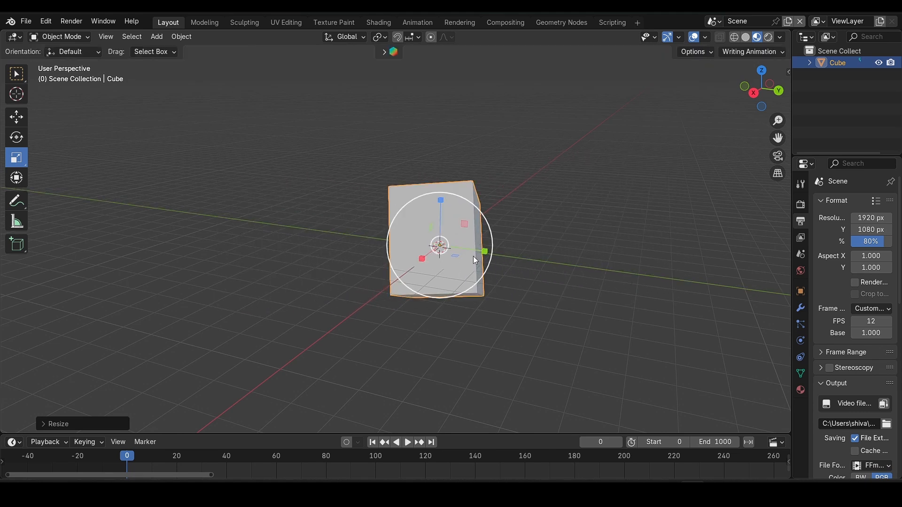
drag(444, 205, 459, 227)
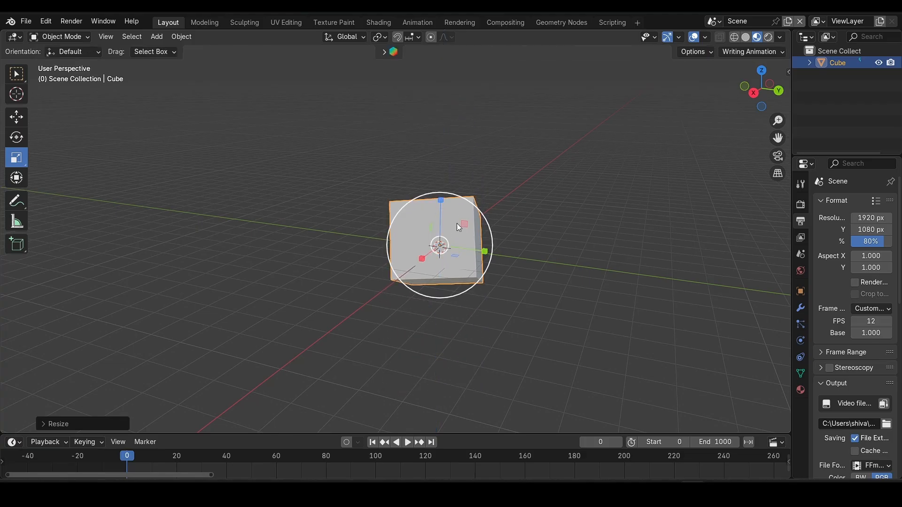
- Move the cube slightly down along Z, rotate it about X and resize it with the combined Transform tool
click(20, 178)
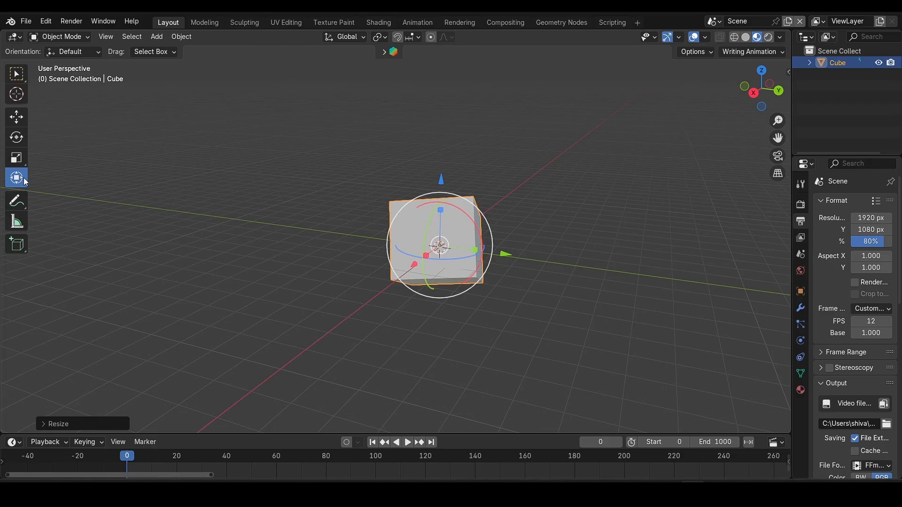
click(12, 118)
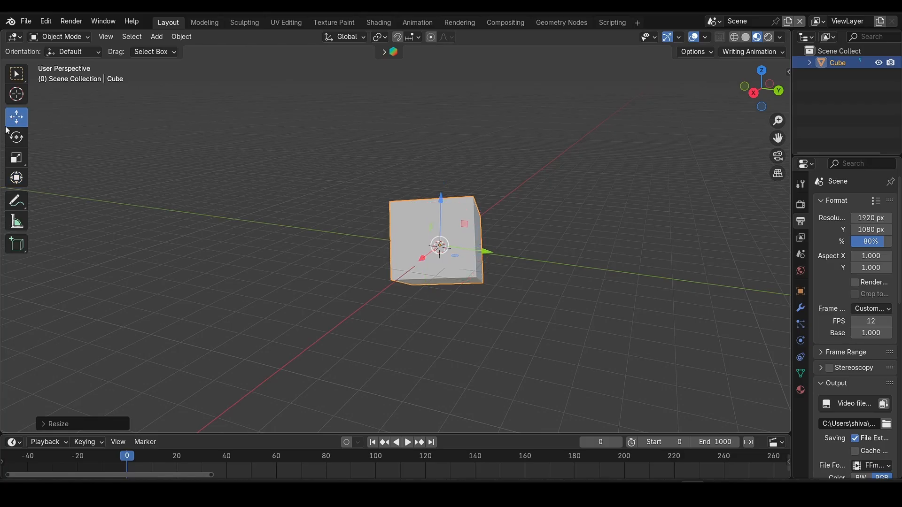
click(8, 139)
click(18, 160)
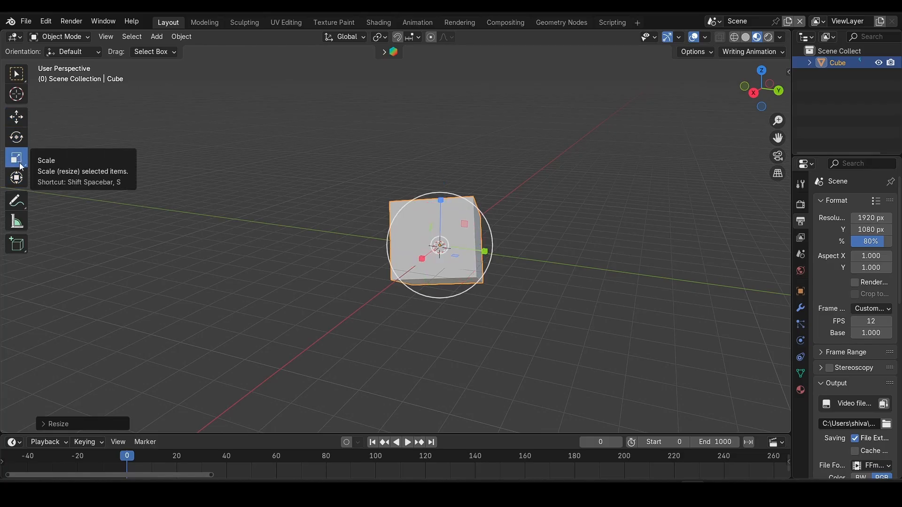
click(19, 177)
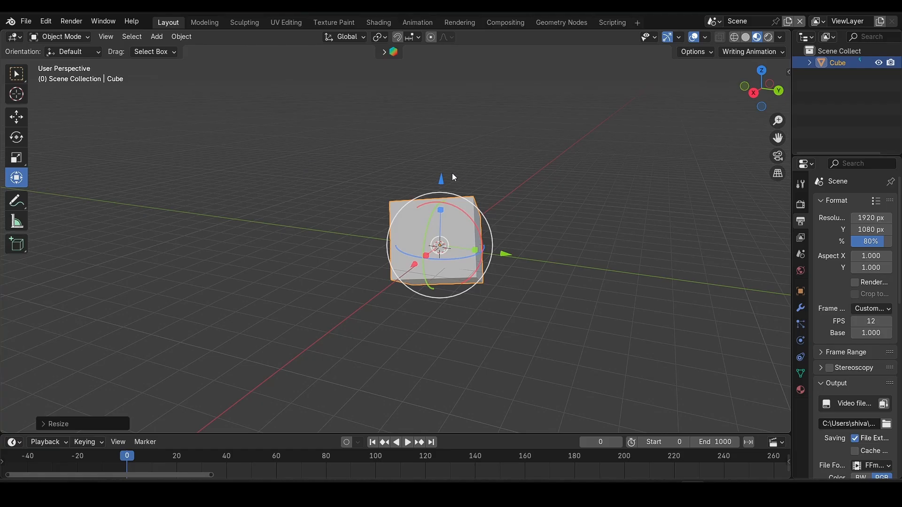
mouse_move(443, 184)
mouse_down()
mouse_move(429, 105)
mouse_move(442, 247)
mouse_move(439, 136)
mouse_move(446, 191)
mouse_up()
drag(463, 219, 466, 260)
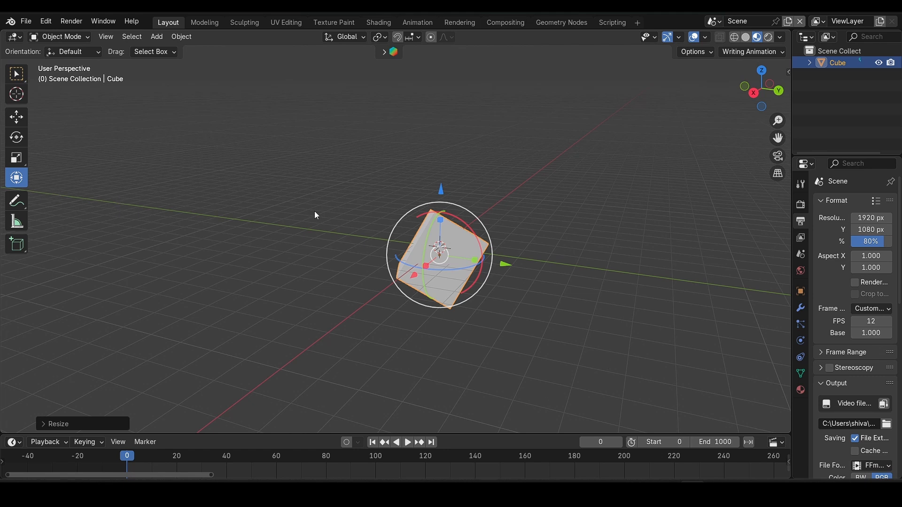
- Draw two freehand circles with the Annotate tool, one on each side of the cube
click(16, 202)
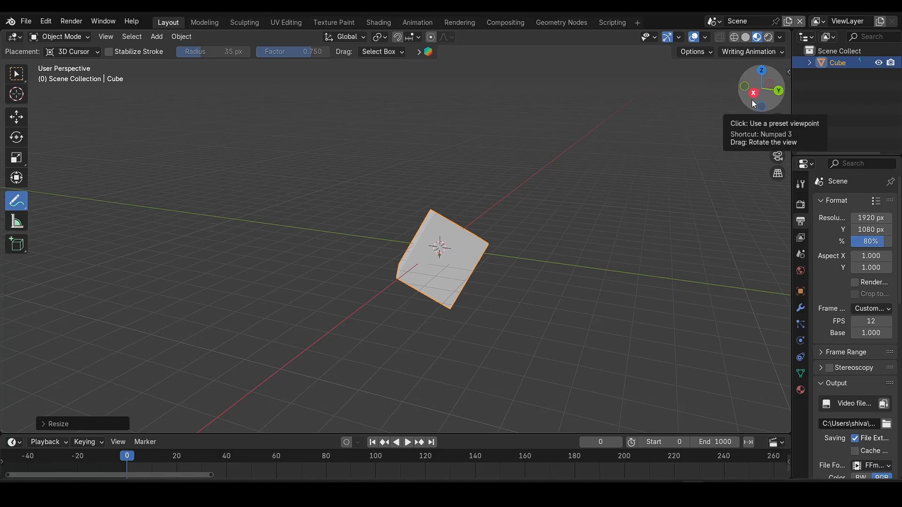
mouse_move(330, 176)
mouse_down()
mouse_move(339, 236)
mouse_move(315, 158)
mouse_up()
mouse_move(539, 134)
mouse_down()
mouse_move(606, 160)
mouse_move(541, 131)
mouse_up()
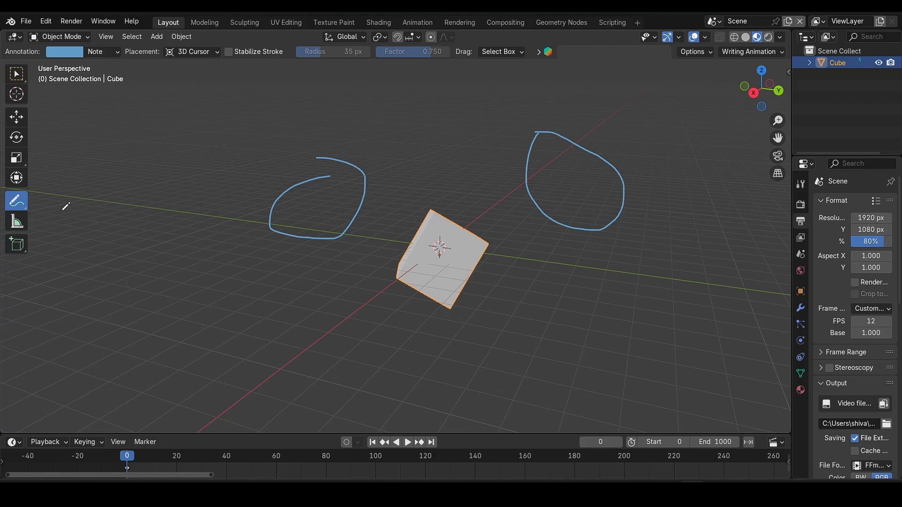
- Erase both freehand circles with the Annotate Eraser and return to the Annotate tool
click(24, 204)
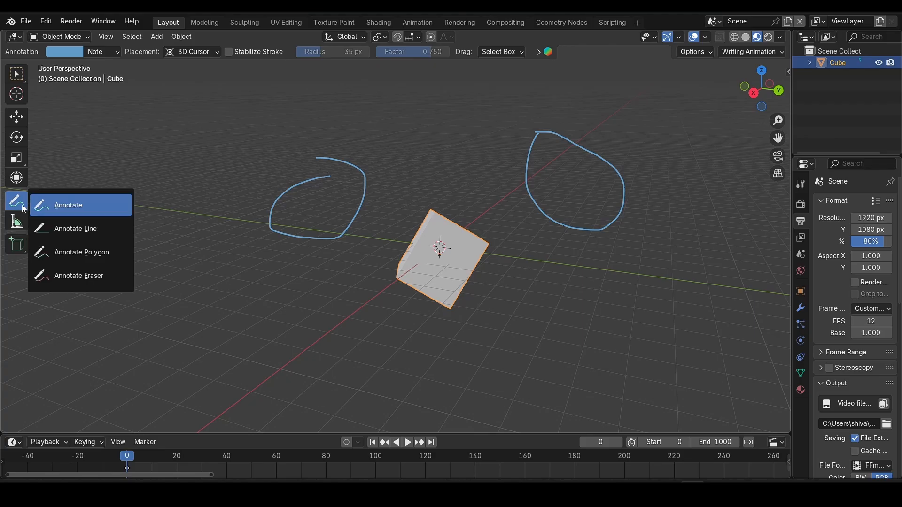
click(85, 277)
mouse_move(328, 147)
mouse_down()
mouse_move(356, 183)
mouse_move(340, 98)
mouse_move(345, 201)
mouse_move(316, 294)
mouse_up()
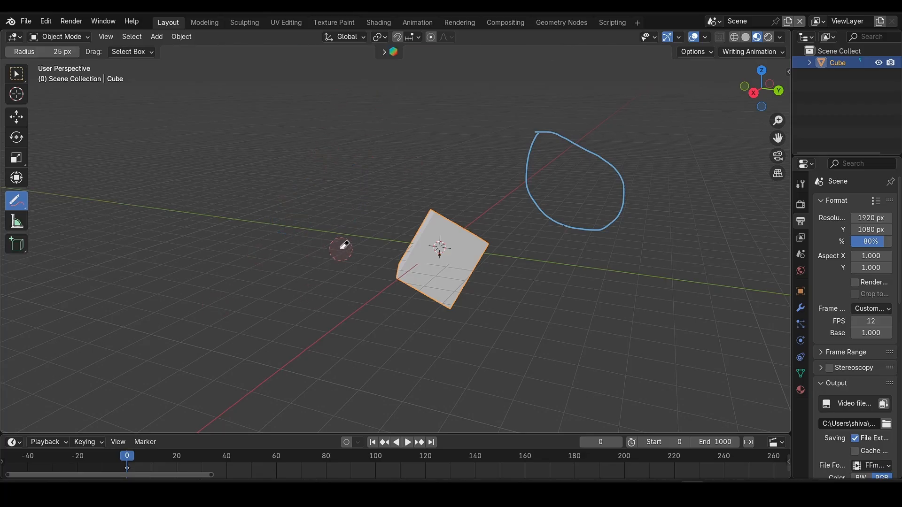
mouse_move(525, 127)
mouse_down()
mouse_move(532, 94)
mouse_move(586, 76)
mouse_move(560, 226)
mouse_up()
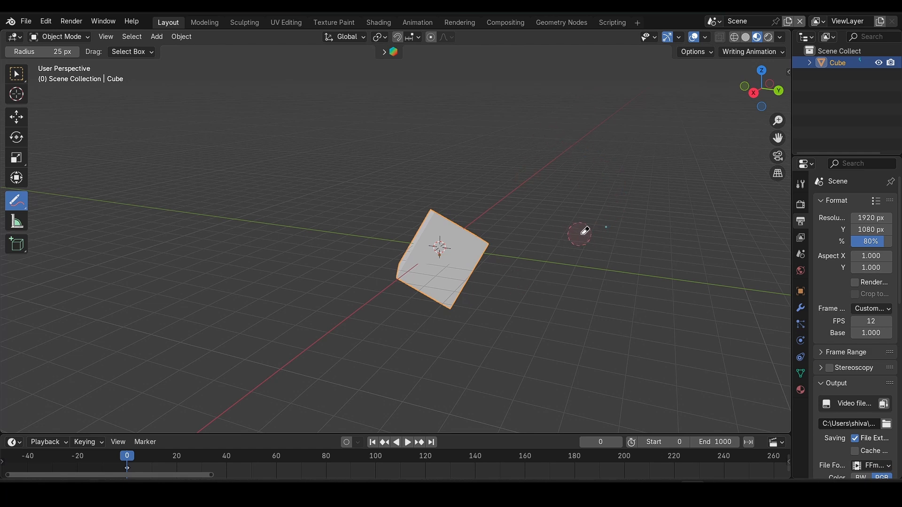
click(14, 209)
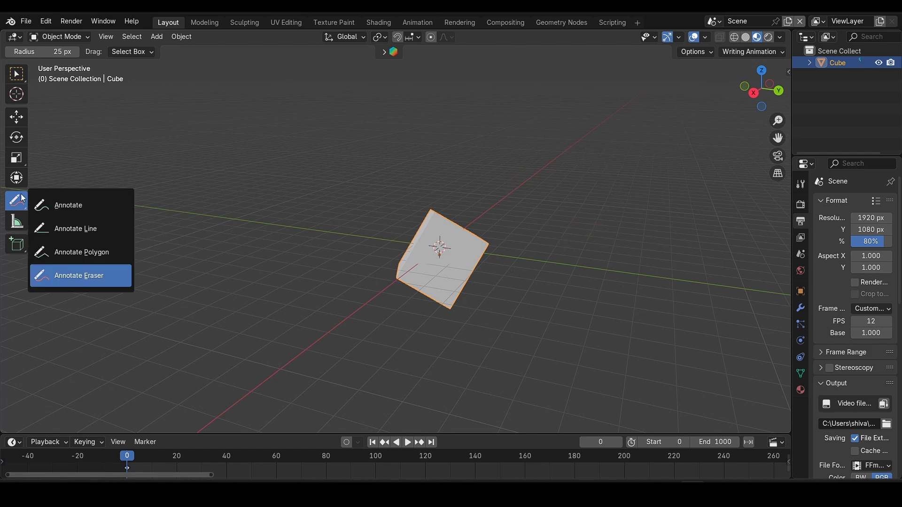
click(72, 201)
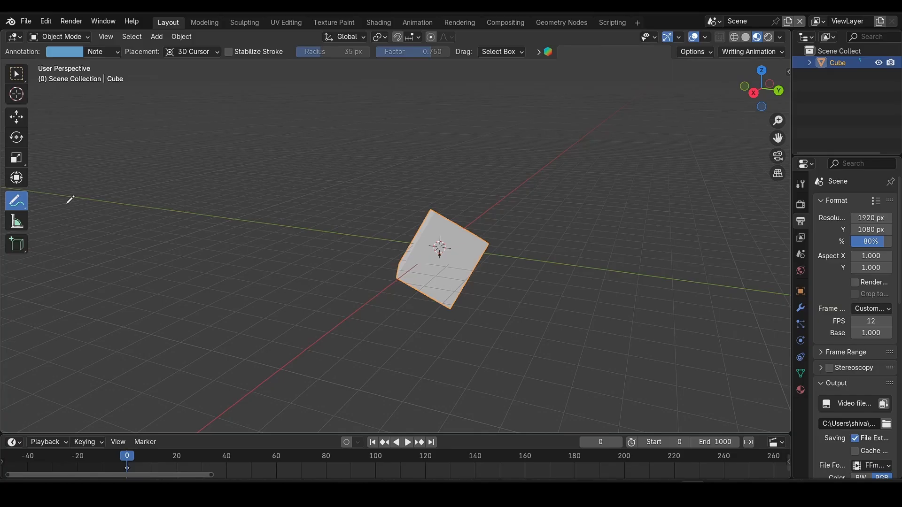
- Measure one long edge of the cube's large front face and both of that face's diagonals with the Measure tool
click(16, 222)
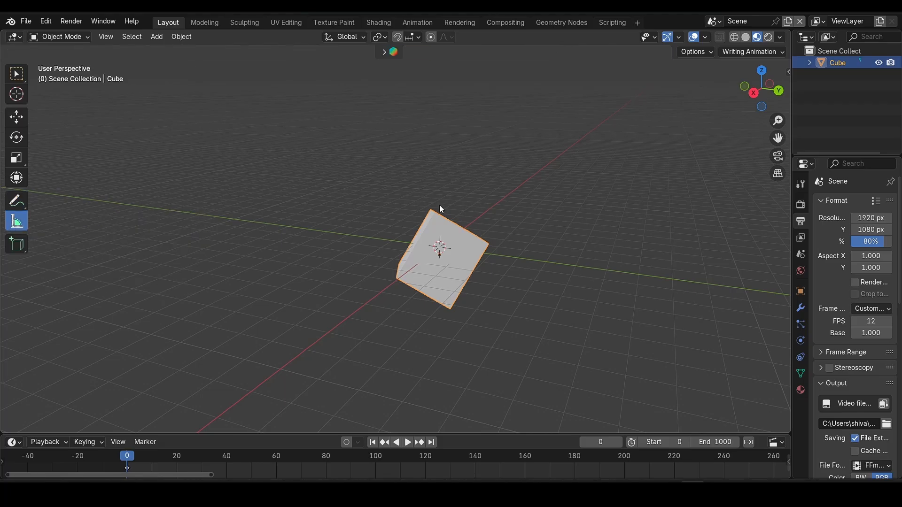
scroll(483, 239, up, 8)
scroll(482, 238, down, 3)
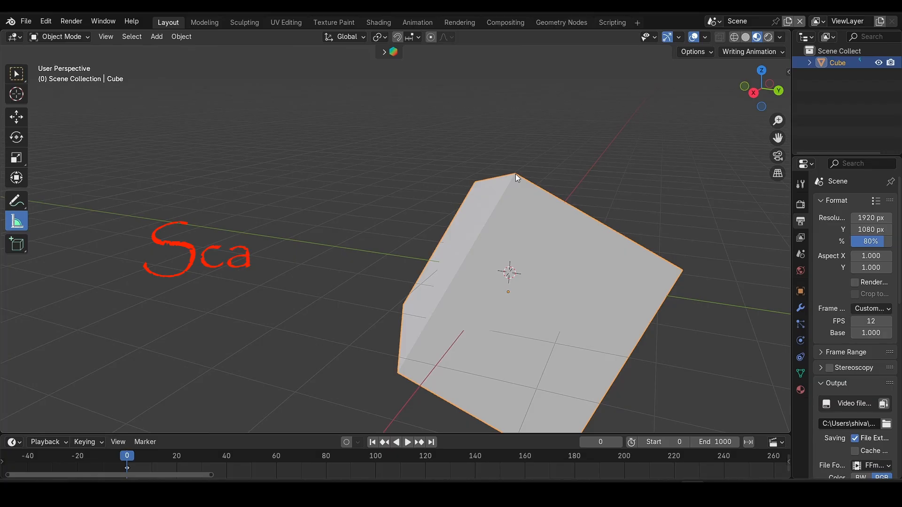
drag(515, 174, 396, 374)
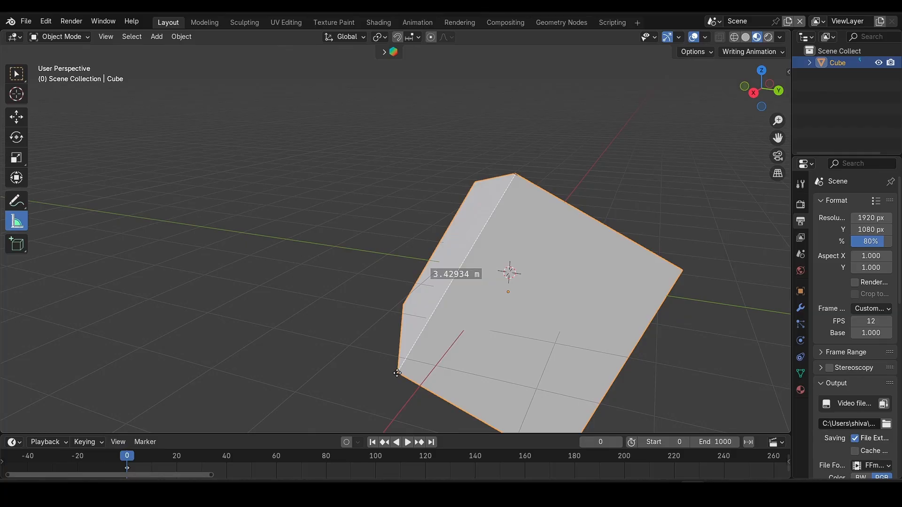
drag(512, 174, 683, 271)
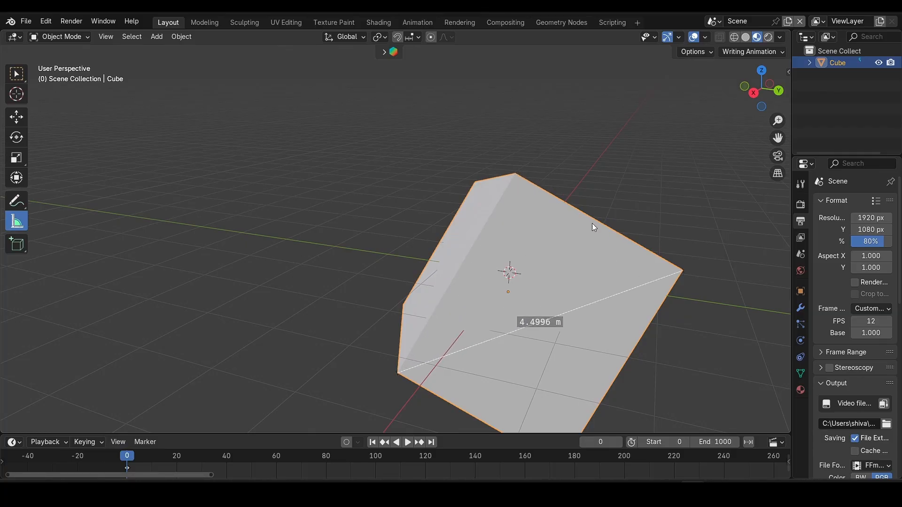
drag(517, 176, 560, 431)
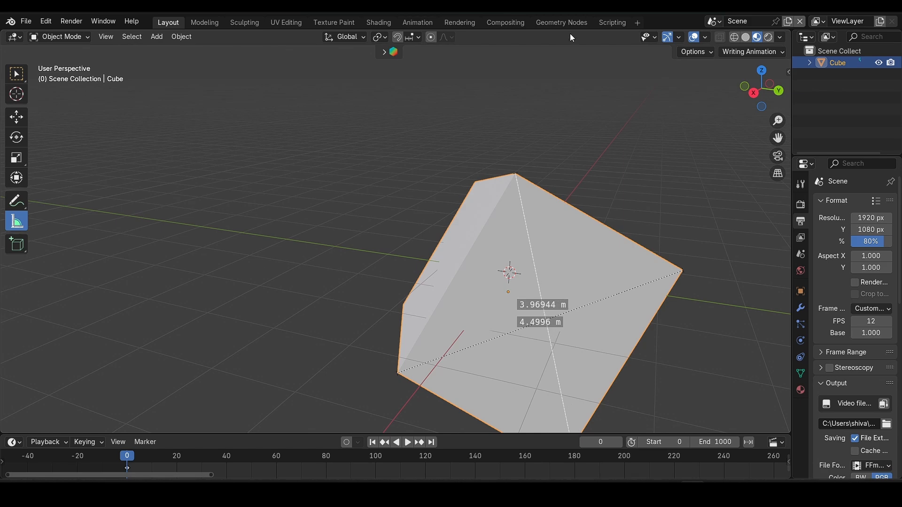
scroll(552, 252, down, 6)
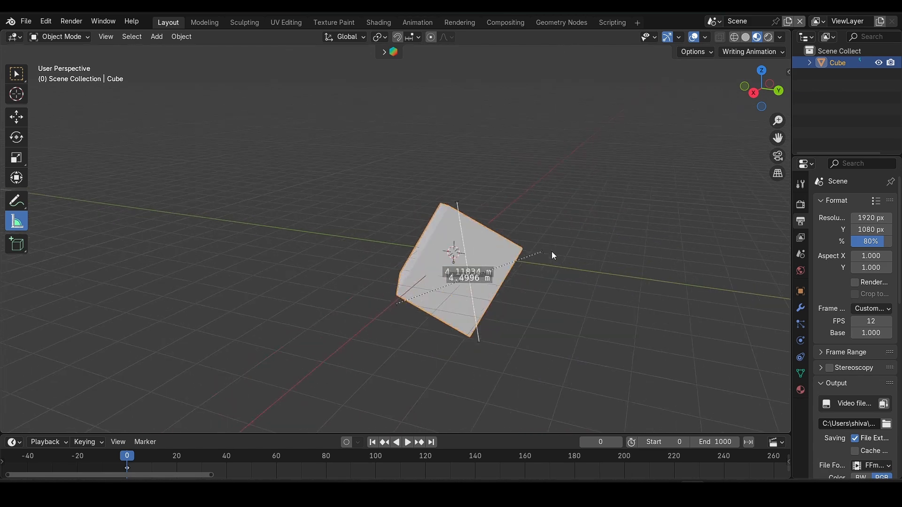
scroll(553, 253, up, 6)
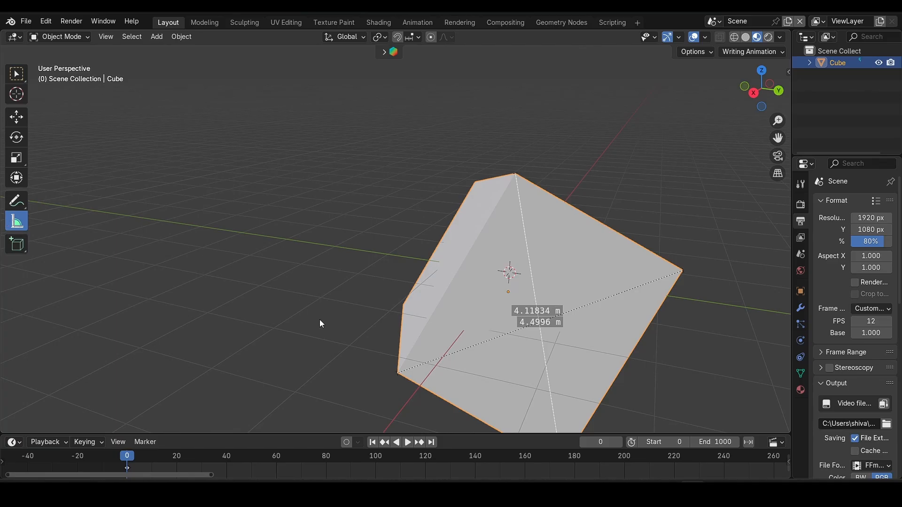
drag(315, 138, 652, 427)
- Add a second, larger box on the grid beside the existing cube near the Y axis with the Add Cube tool
click(17, 246)
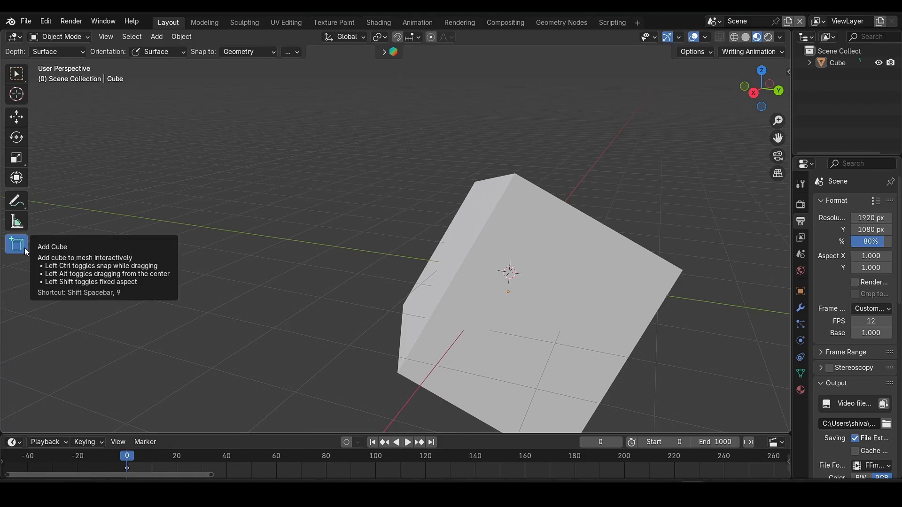
scroll(339, 258, down, 7)
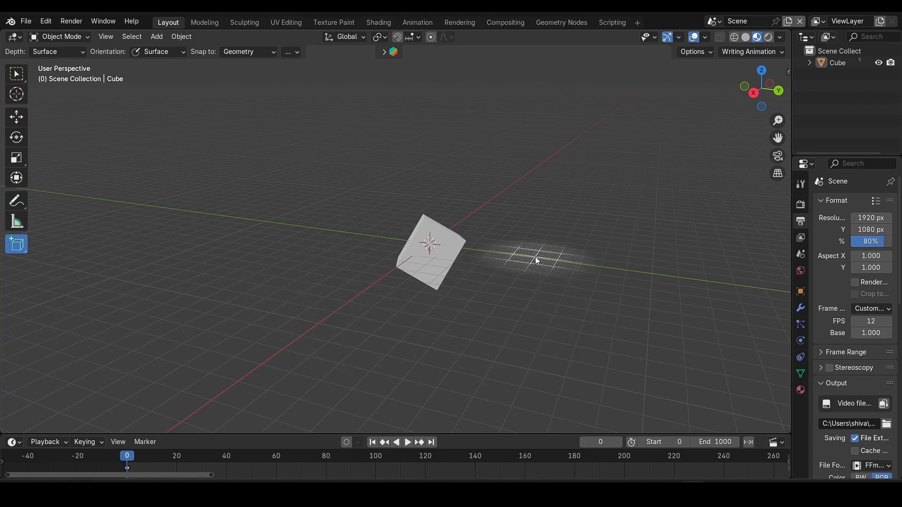
drag(533, 256, 584, 321)
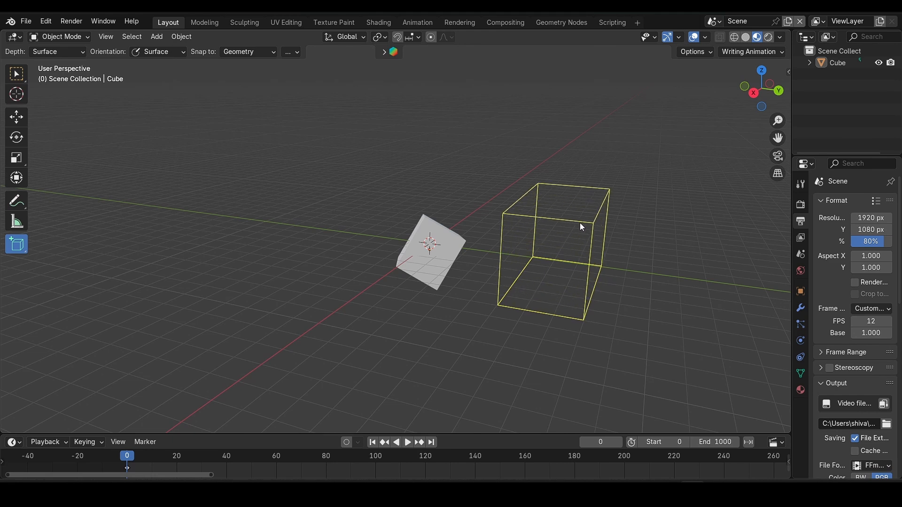
click(580, 223)
drag(782, 86, 763, 90)
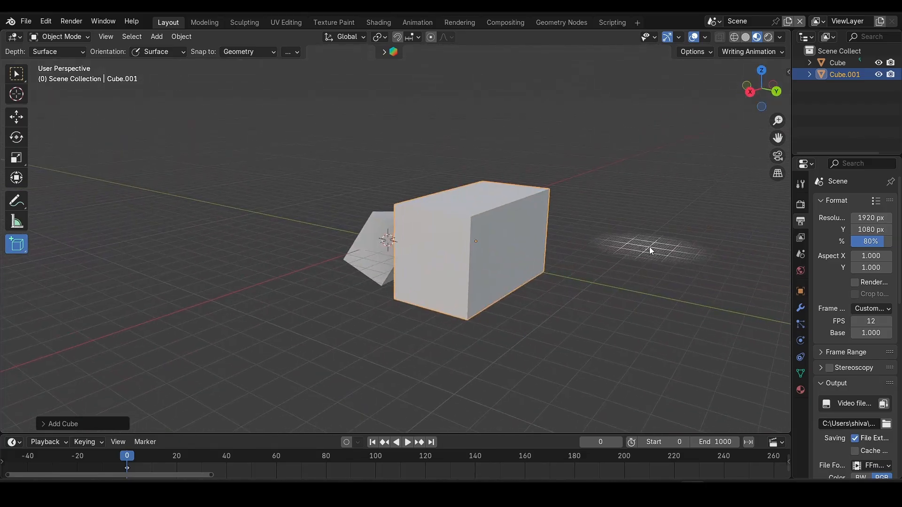
- Add a third, much larger box on the grid farther out along the Y axis with the Add Cube tool
scroll(606, 277, down, 4)
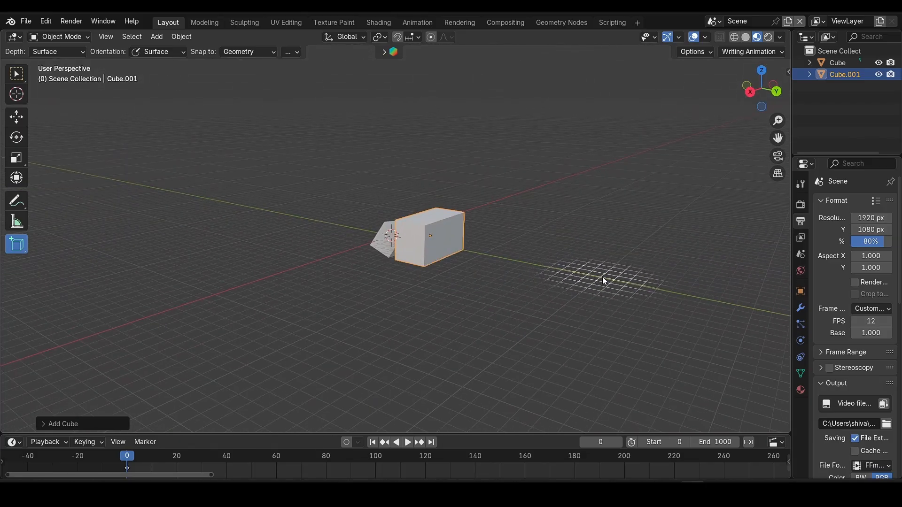
drag(601, 278, 731, 403)
click(630, 204)
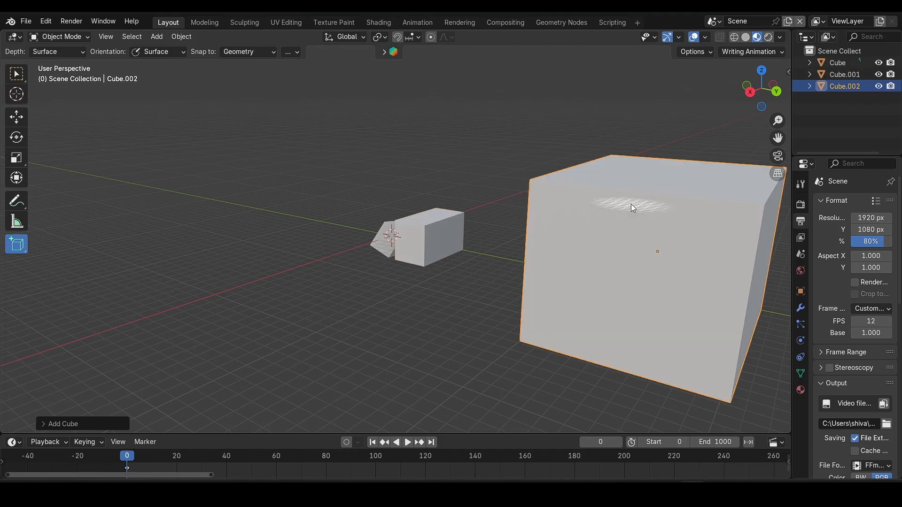
scroll(565, 298, down, 5)
scroll(566, 297, up, 5)
scroll(565, 297, up, 6)
scroll(565, 297, down, 5)
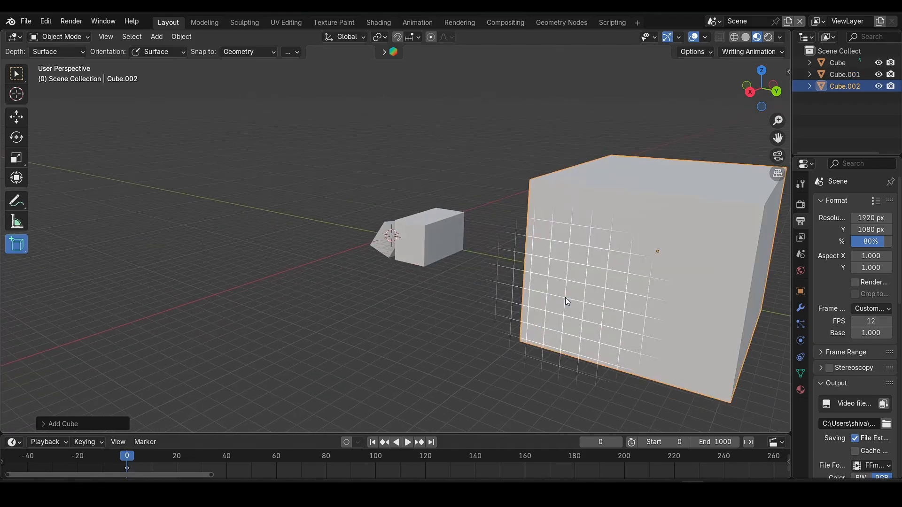
- Add an even larger box starting from the upper corner of the third box's front face with the Add Cube tool
drag(533, 183, 493, 374)
click(507, 87)
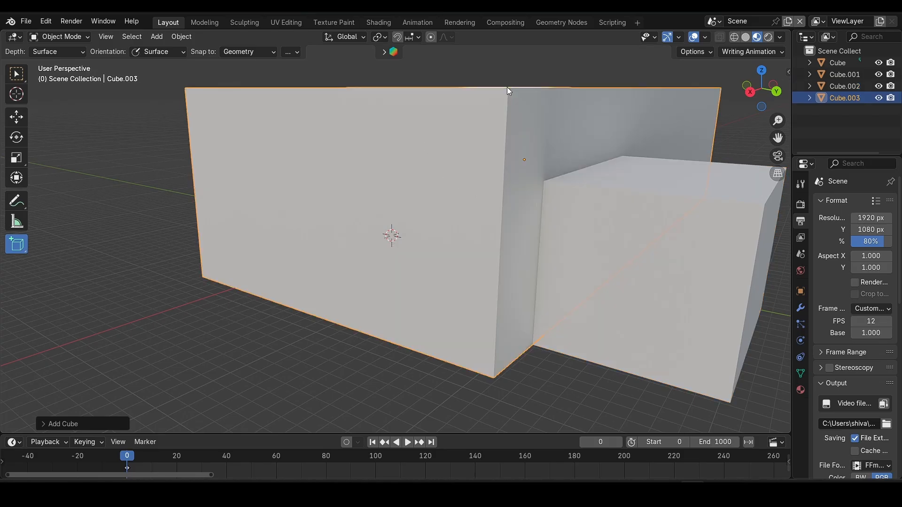
scroll(456, 317, down, 7)
scroll(456, 317, up, 3)
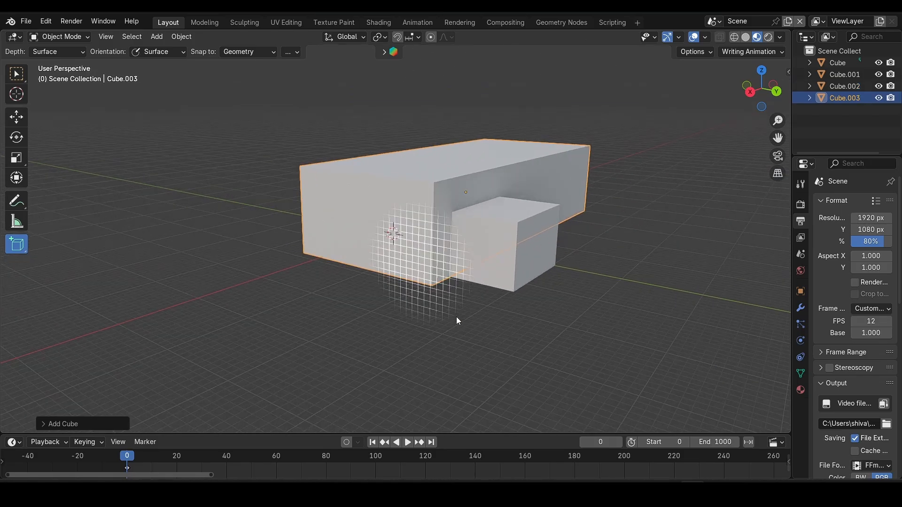
- Undo the three boxes added with the Add Cube tool, leaving only the original cube
key(ctrl+z)
key(ctrl+z)
key(ctrl+z)
scroll(413, 266, up, 7)
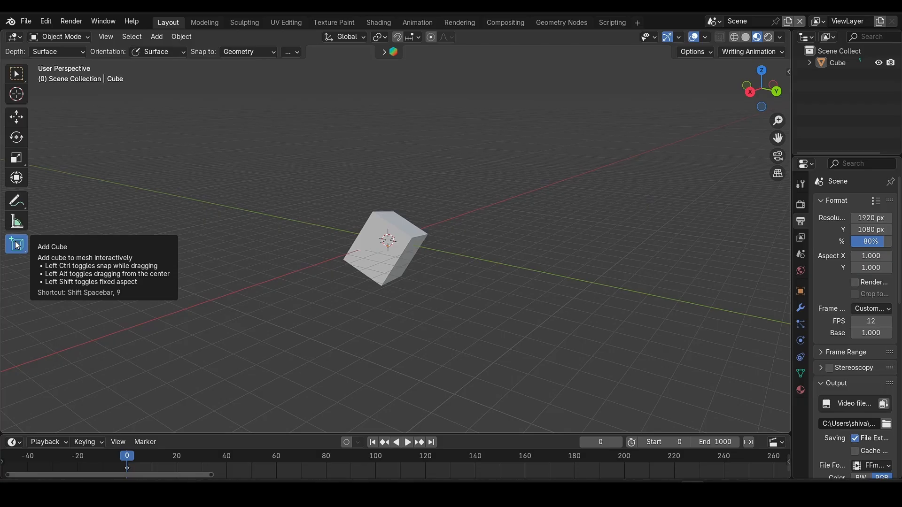
- Add a small cone and a much larger cone on the grid with the Add Cone tool, and undo both
drag(17, 245, 61, 270)
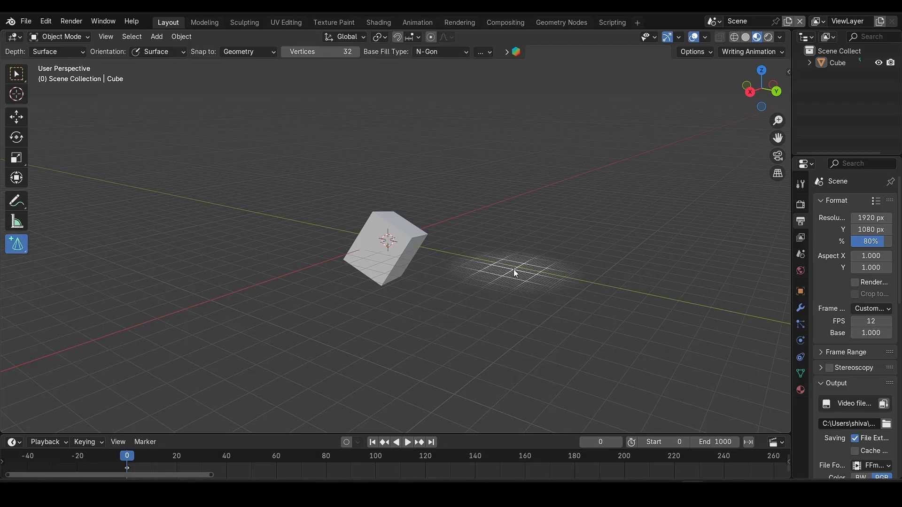
drag(515, 269, 554, 380)
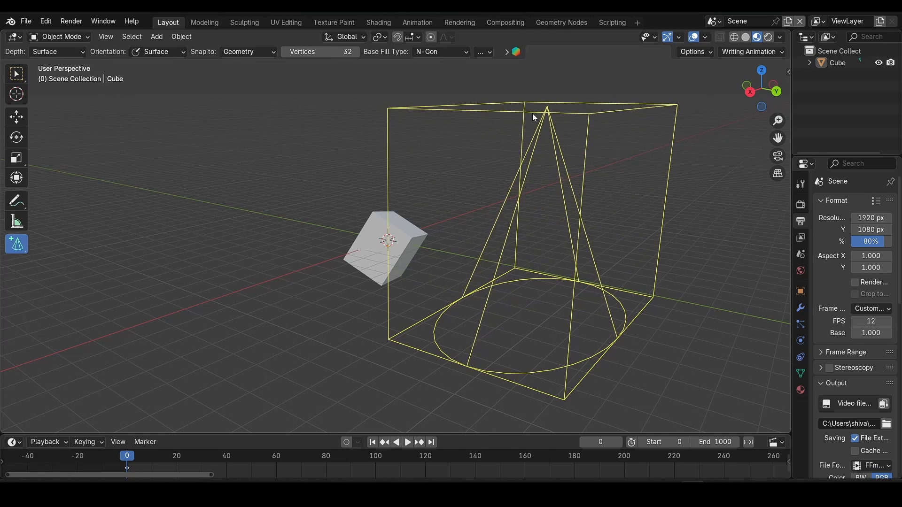
click(532, 113)
scroll(511, 266, down, 6)
drag(517, 257, 559, 422)
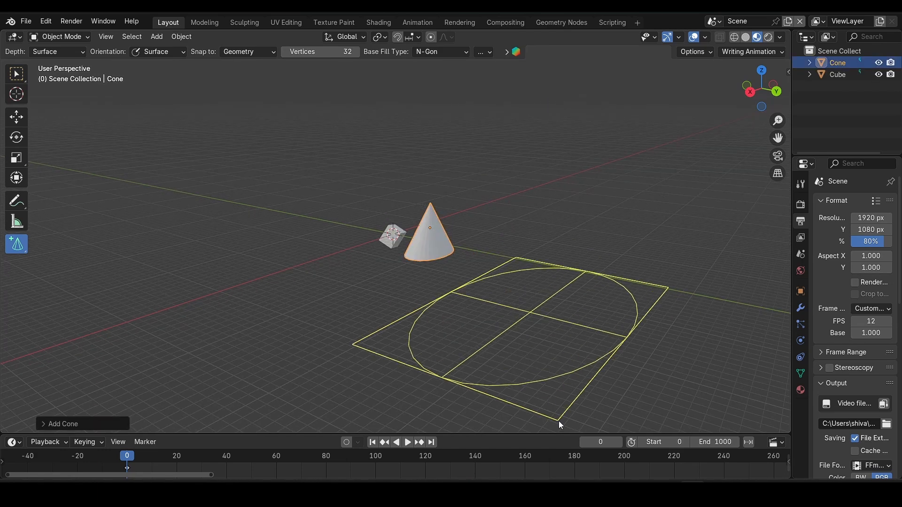
click(537, 74)
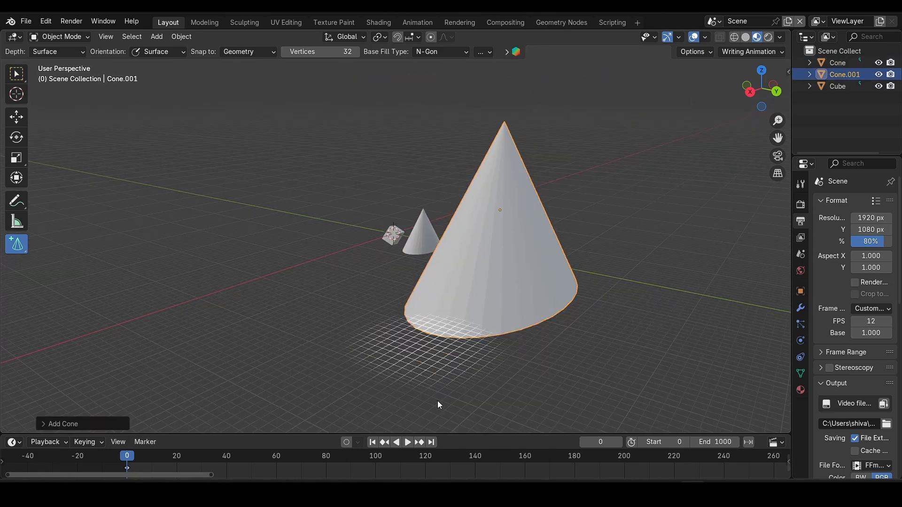
key(ctrl+z)
key(ctrl+z)
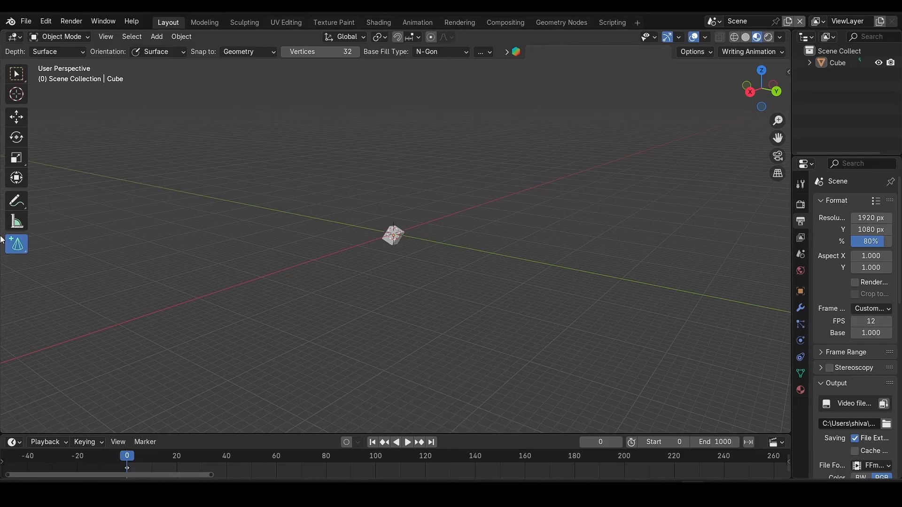
- Add two ico spheres on opposite sides of the cube with the Add Ico Sphere tool, and undo both
drag(15, 245, 50, 347)
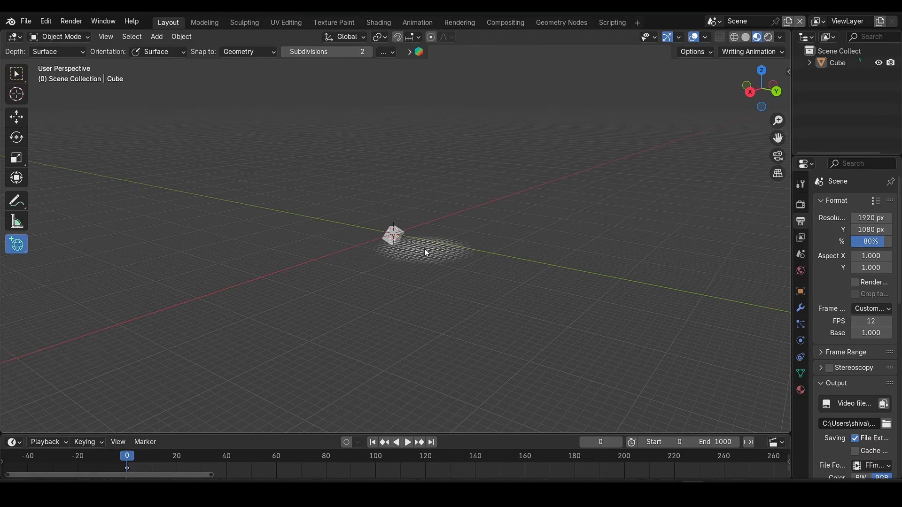
drag(426, 247, 554, 335)
click(553, 67)
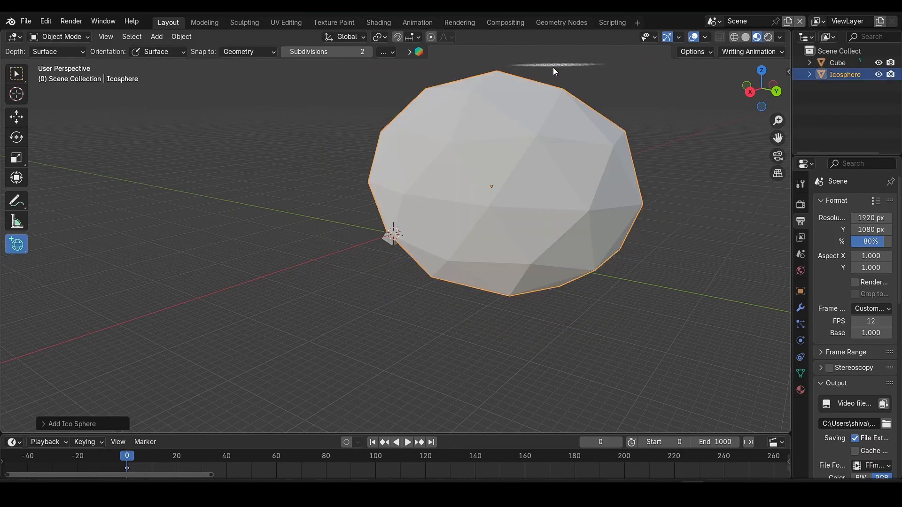
drag(192, 307, 199, 379)
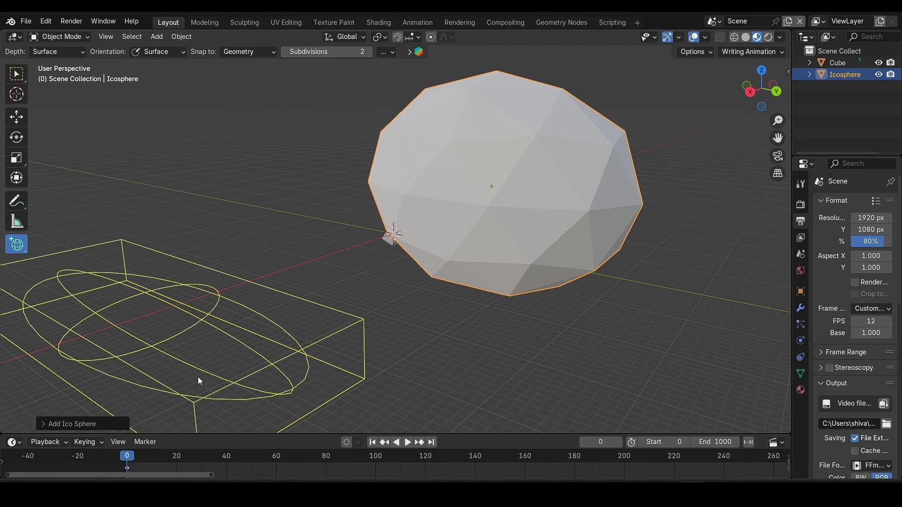
click(200, 179)
key(ctrl+z)
key(ctrl+z)
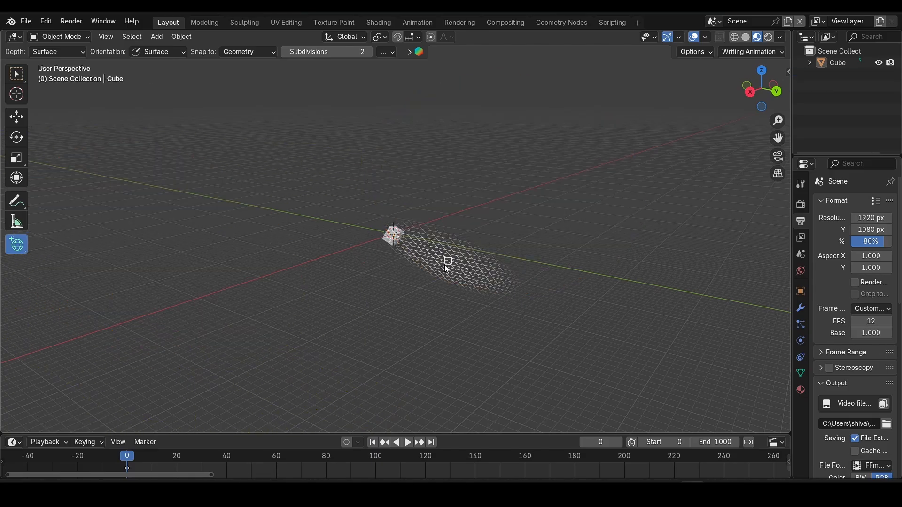
- Return to the Select Box tool, add a cylinder mesh, and move it along the Y axis away from the cube
click(19, 79)
click(155, 37)
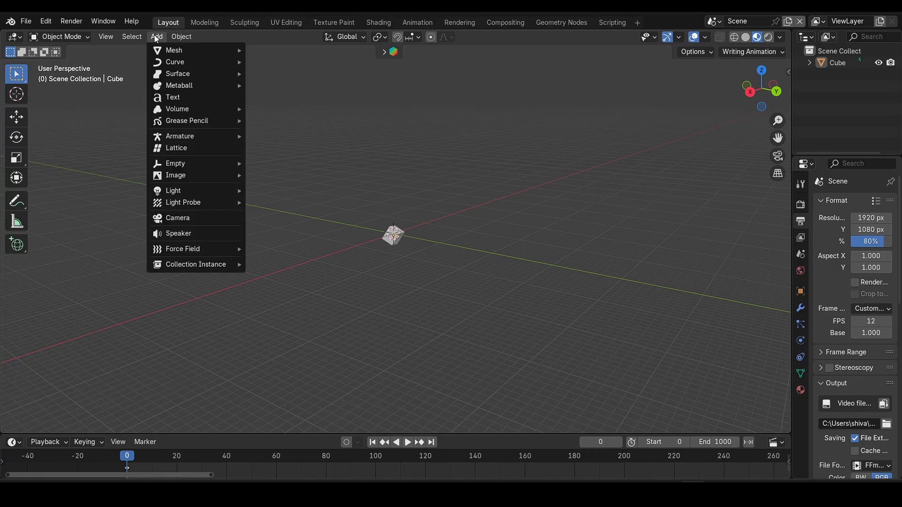
mouse_move(176, 49)
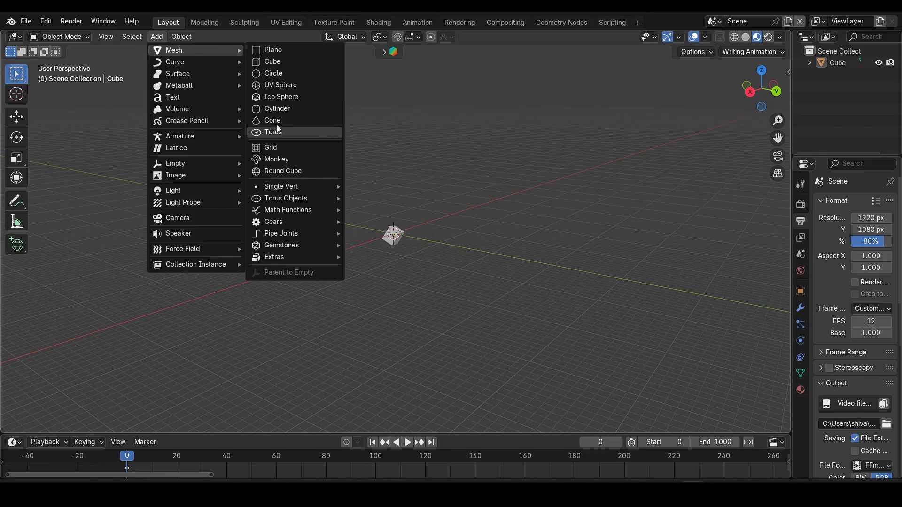
click(285, 109)
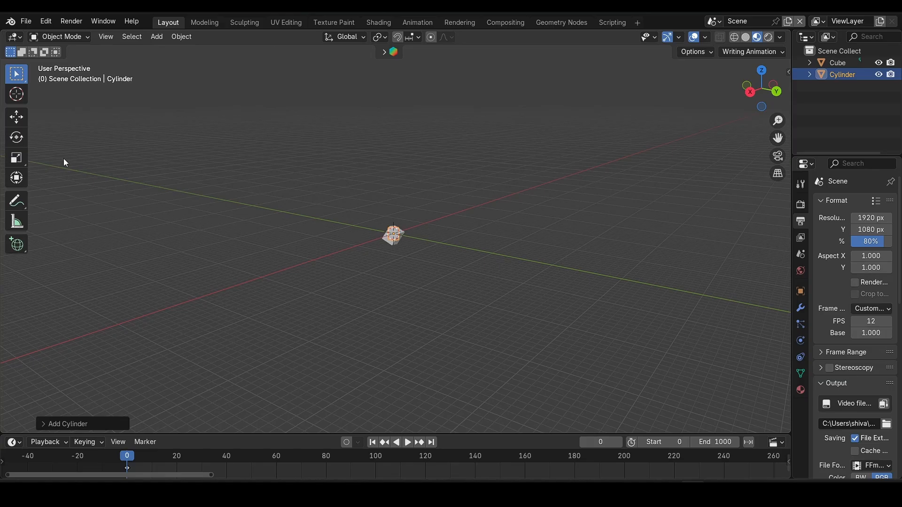
click(16, 119)
drag(432, 239, 645, 231)
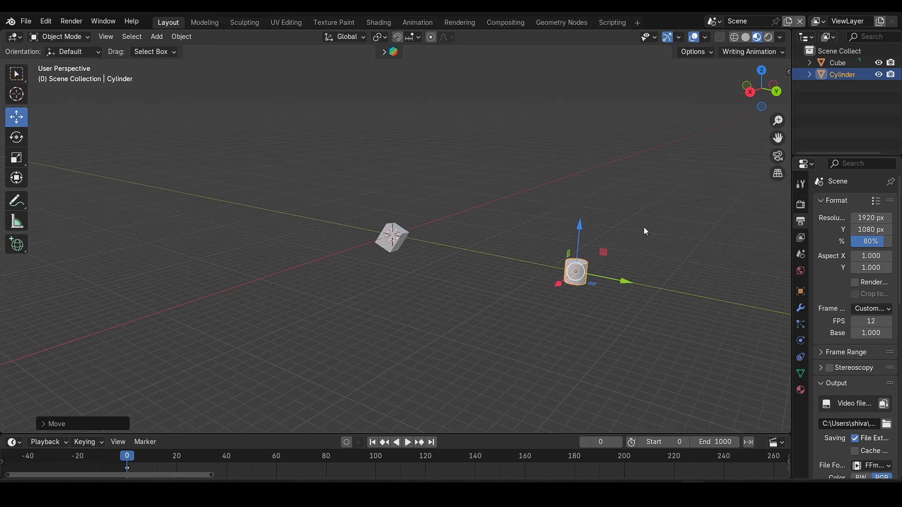
- Scale the cylinder up uniformly with the Scale tool and delete it
click(17, 159)
drag(607, 240, 668, 225)
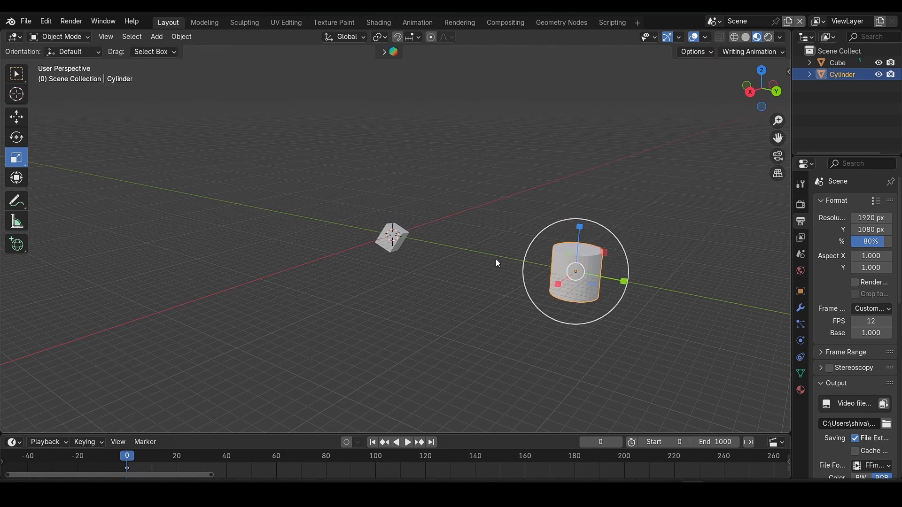
key(Delete)
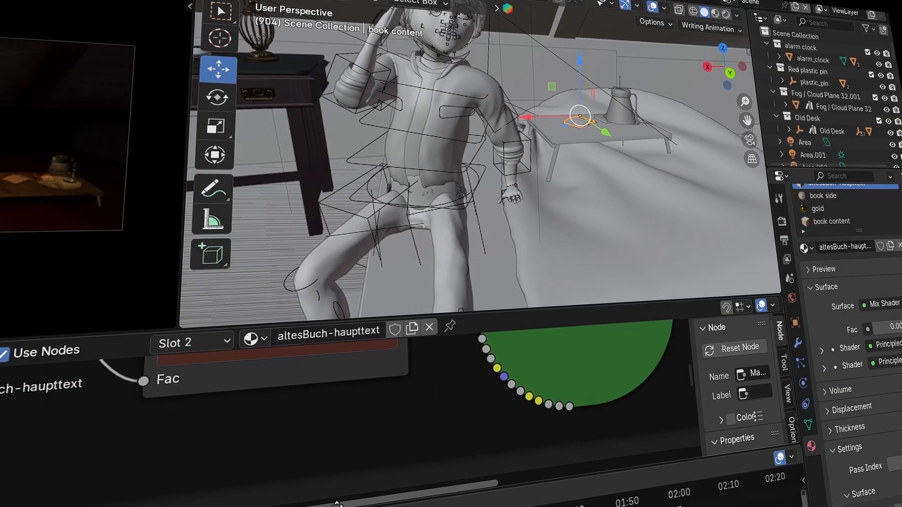
- Set the Mix Shader node's factor to 0.592 in the altesBuch-haupttext material
middle_drag(337, 505, 19, 505)
double_click(510, 456)
text(.592)
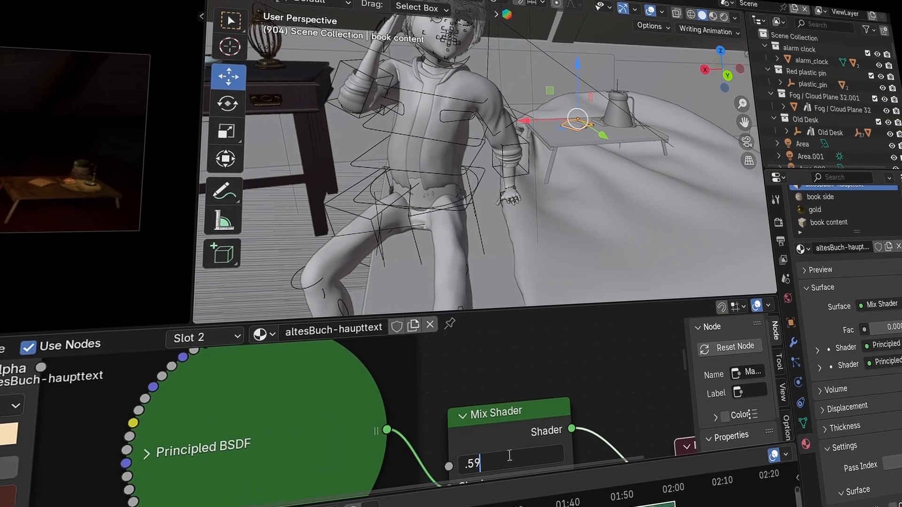
key(Return)
scroll(507, 452, down, 10)
scroll(184, 478, up, 7)
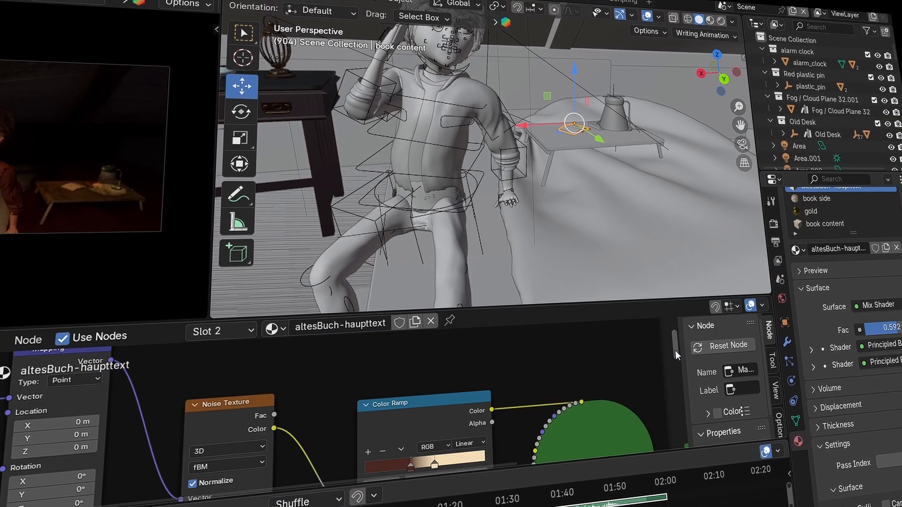
scroll(278, 379, down, 7)
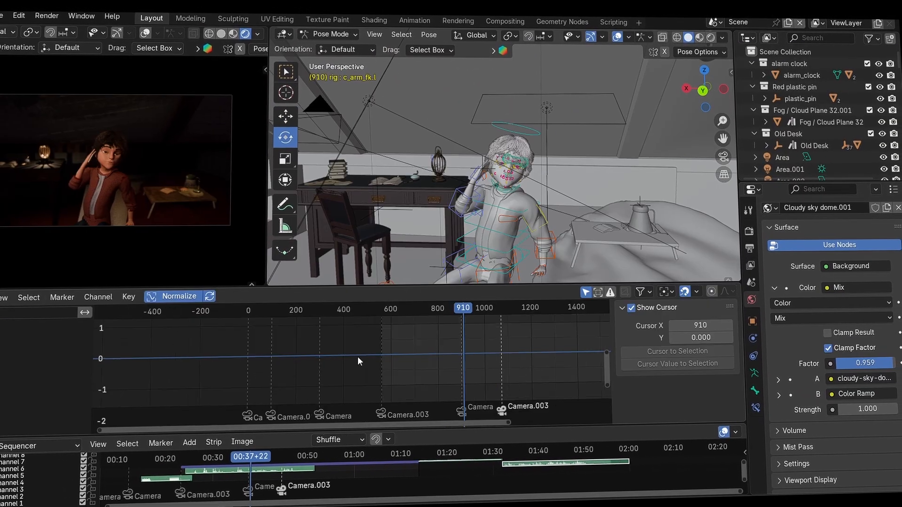
- Select Camera.003 in the scene's object list and bring its animation curve into view in the Graph Editor
scroll(779, 104, up, 3)
click(789, 88)
scroll(470, 350, up, 2)
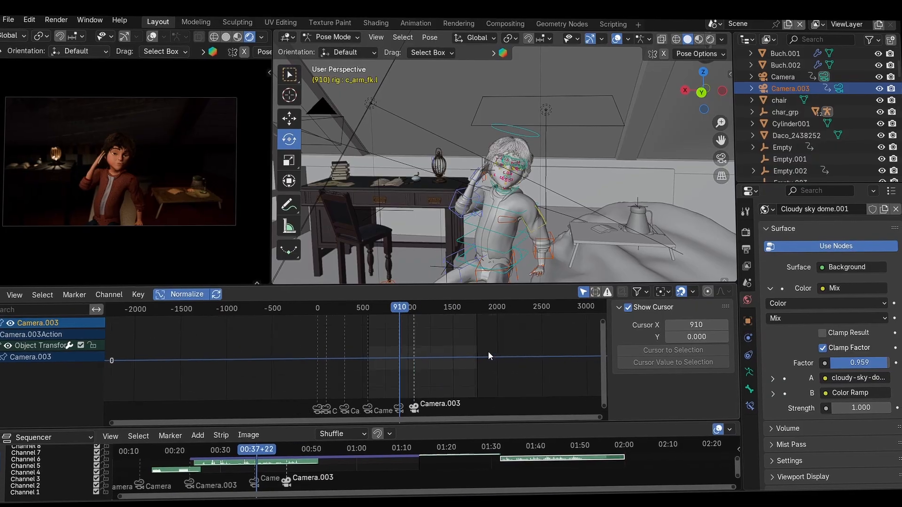